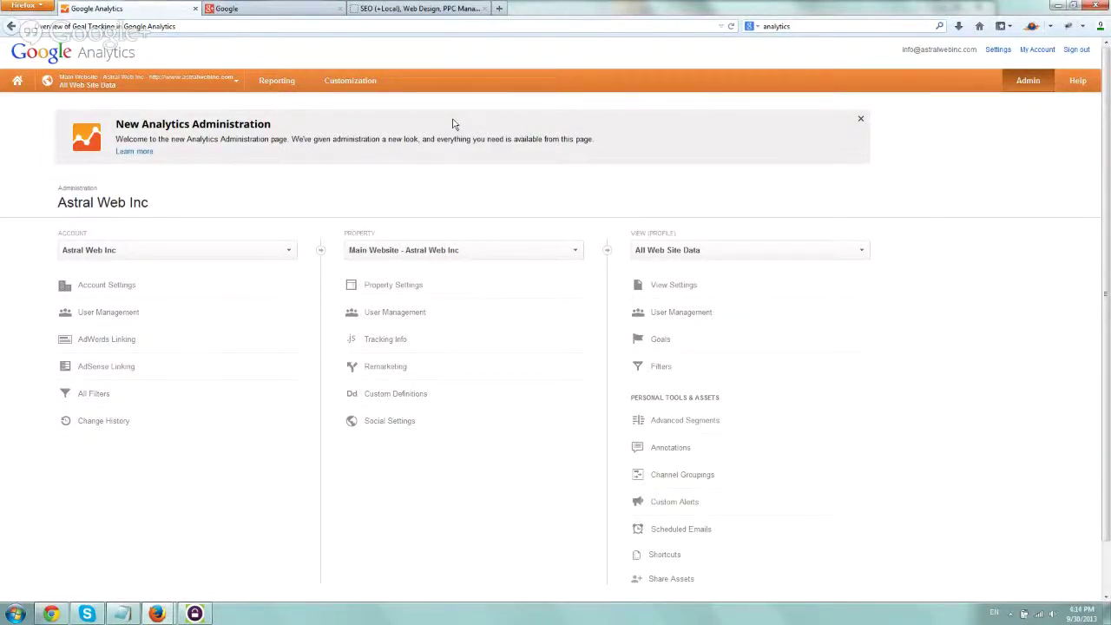
- Open the All Web Site Data view of Astral Web Inc from the list of all accounts
left_click(83, 82)
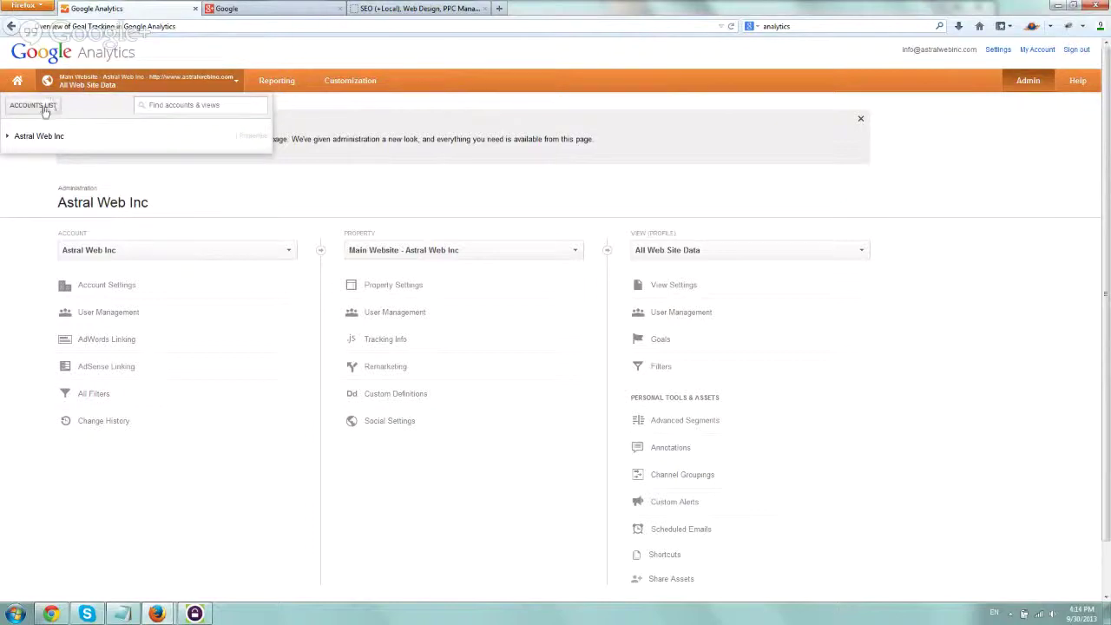
left_click(35, 105)
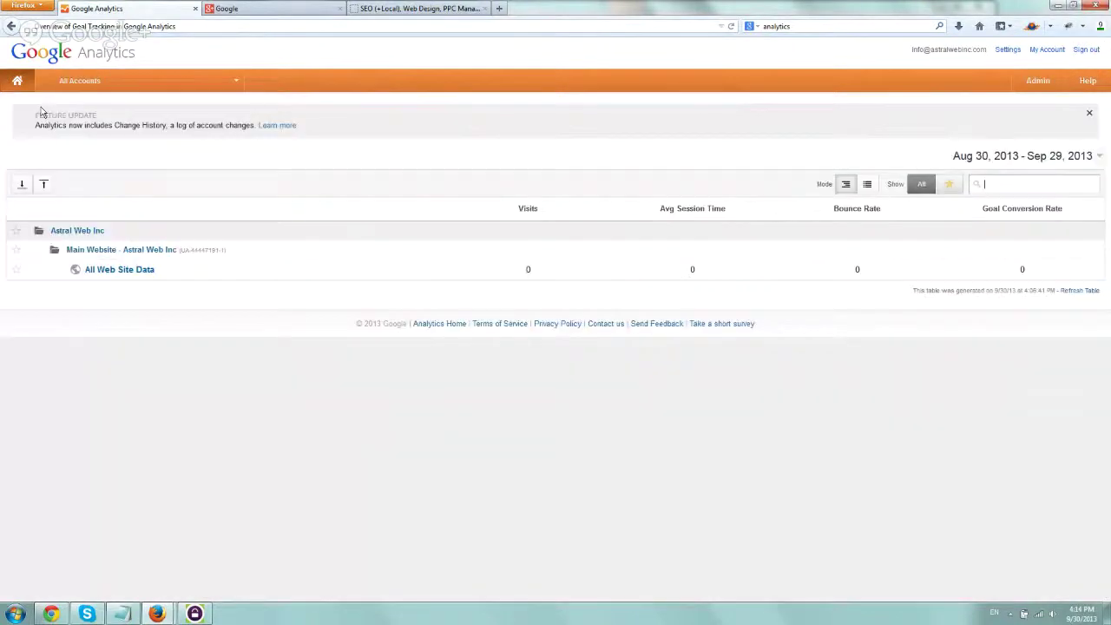
left_click(118, 271)
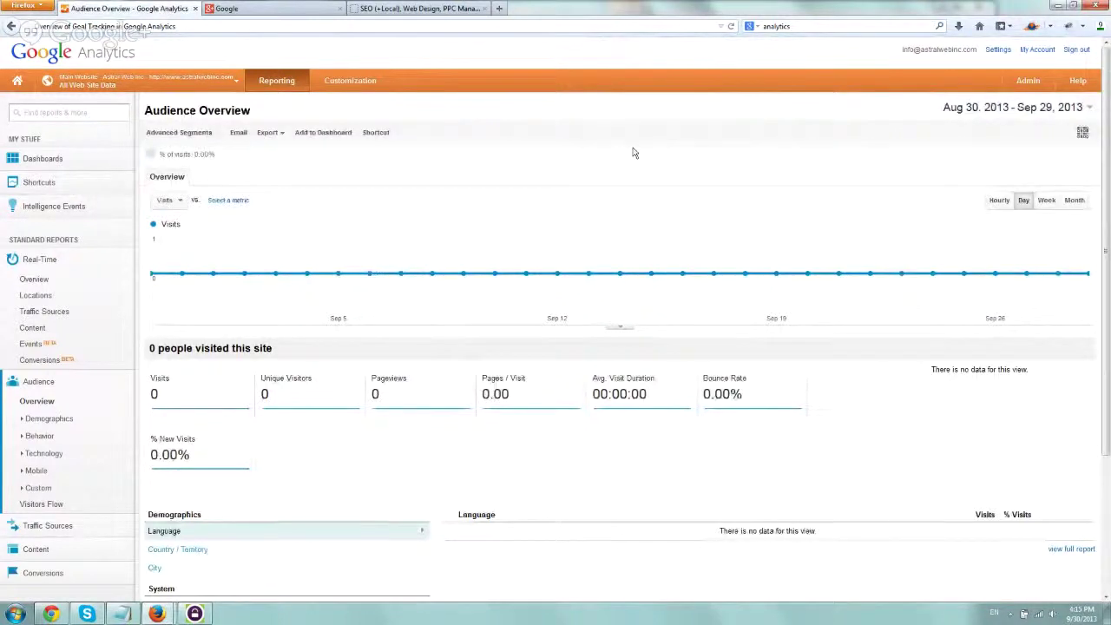
- View the Contact page on the Astral Web site, and return to Google Analytics
left_click(443, 8)
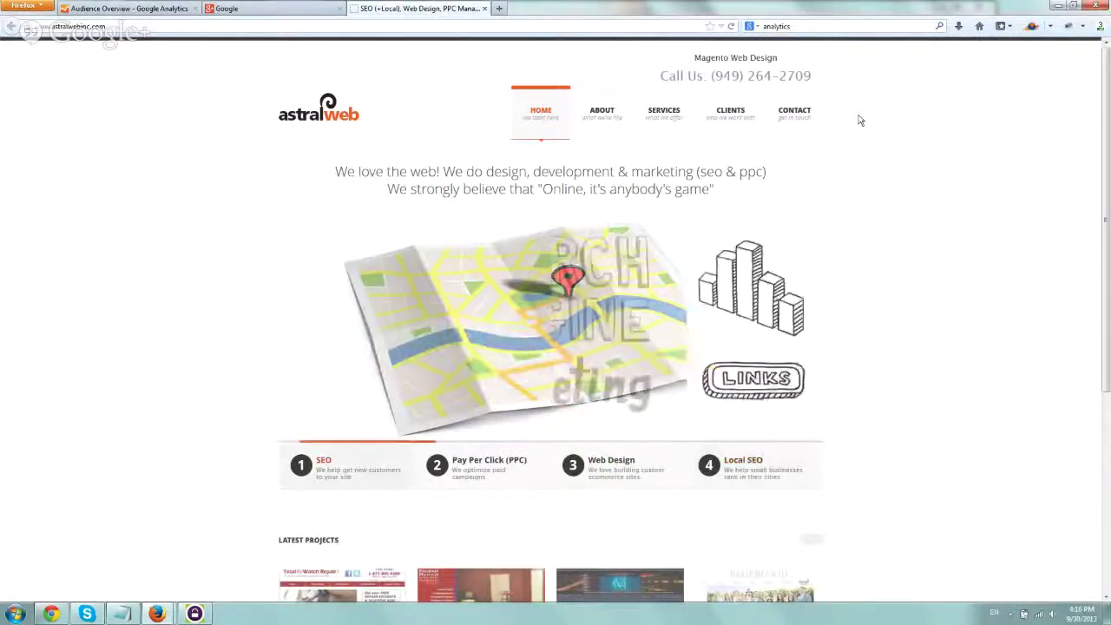
left_click(815, 116)
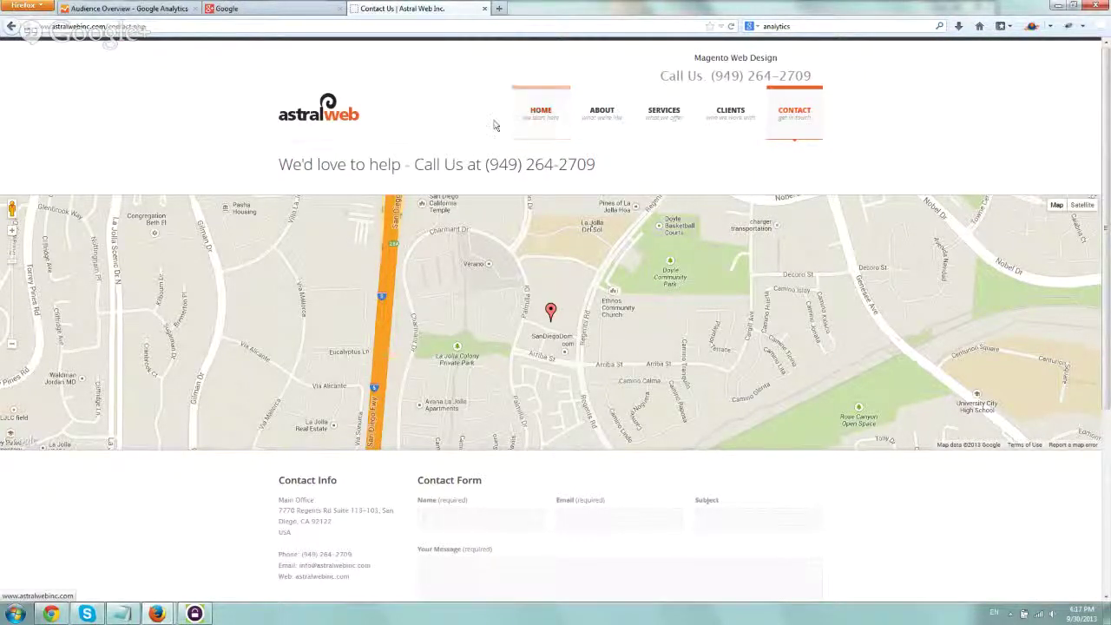
left_click(133, 7)
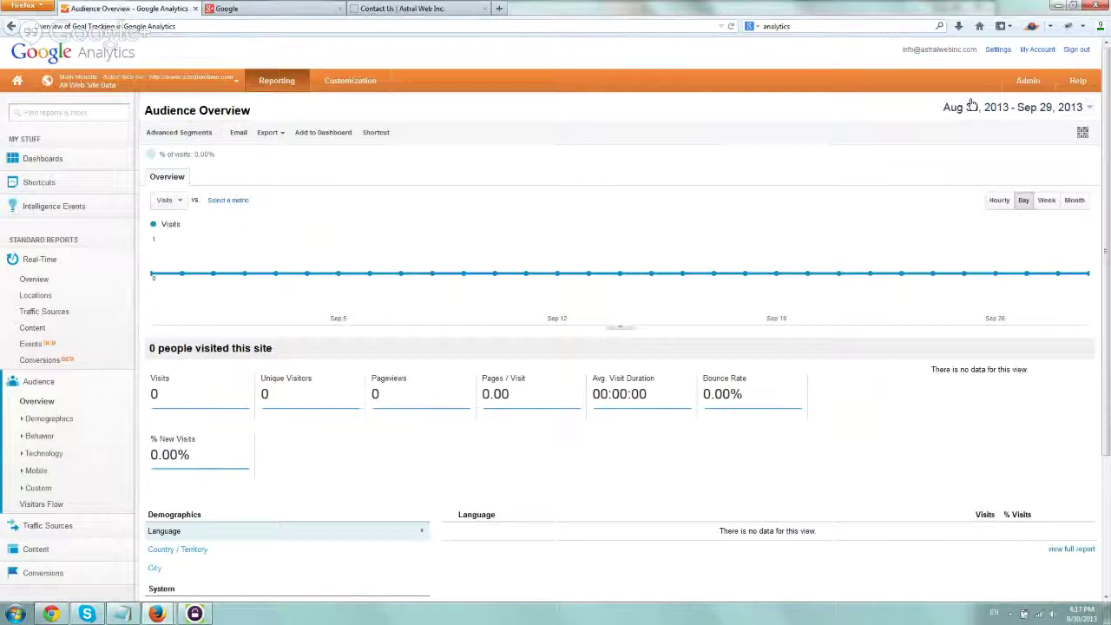
- Start creating a new goal in the administration settings of the All Web Site Data view
left_click(1030, 81)
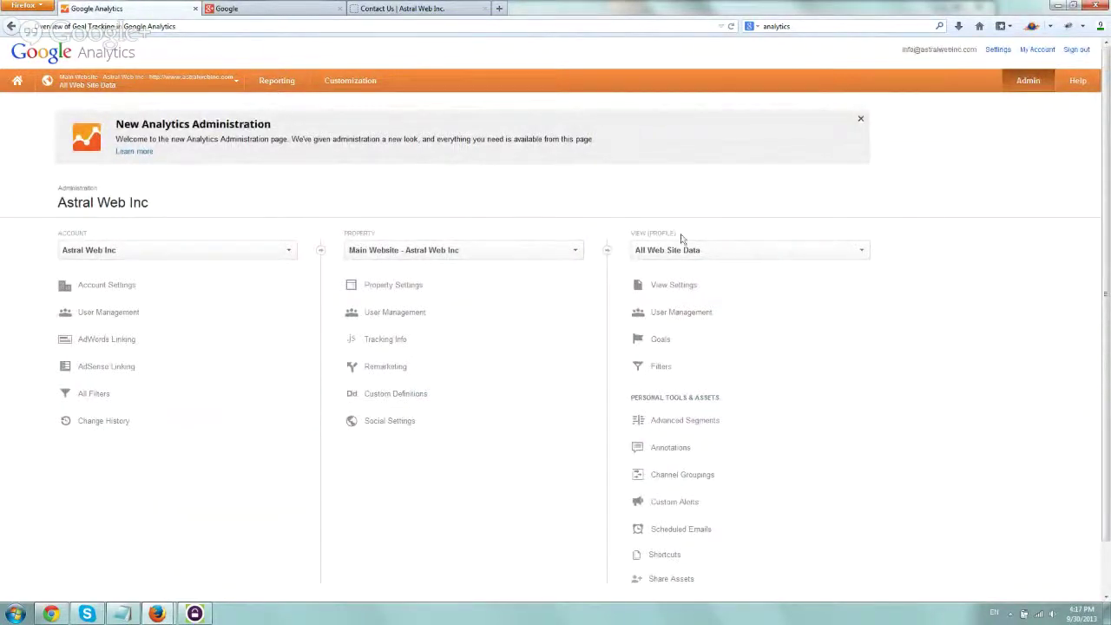
left_click(662, 340)
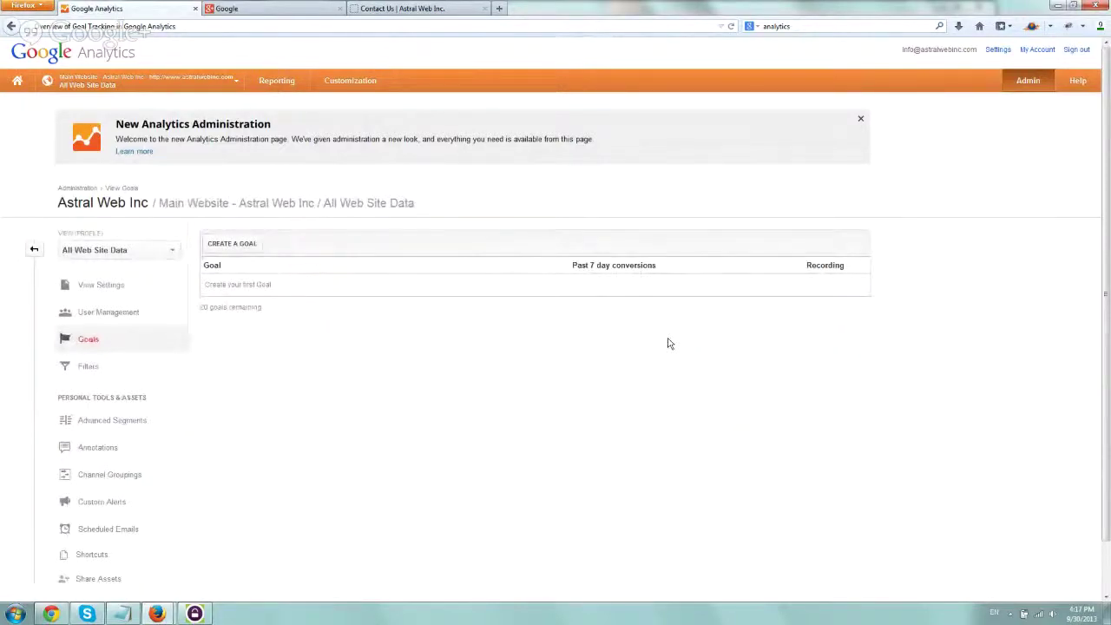
scroll(668, 343, "down", 1)
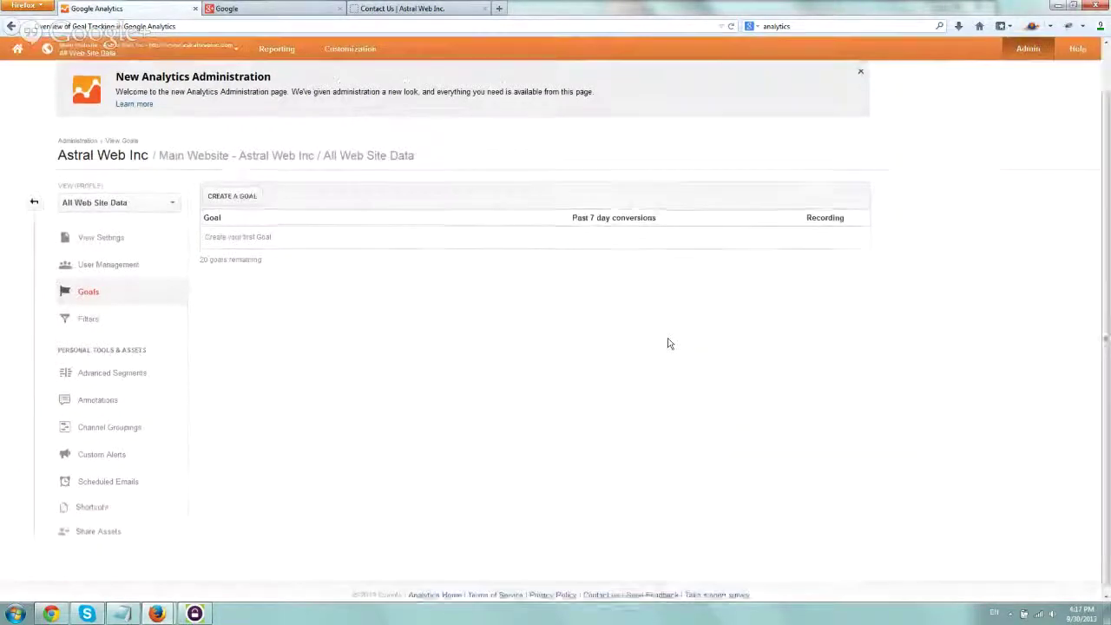
left_click(249, 191)
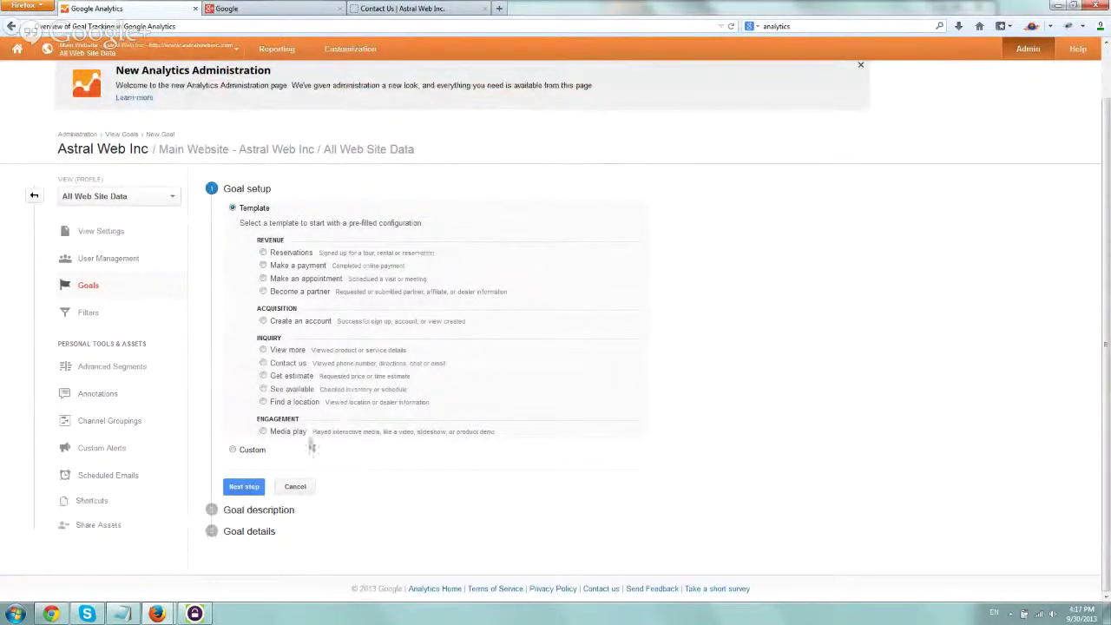
- Set up the new goal with the Contact us template and continue to the goal description
left_click(233, 451)
left_click(408, 8)
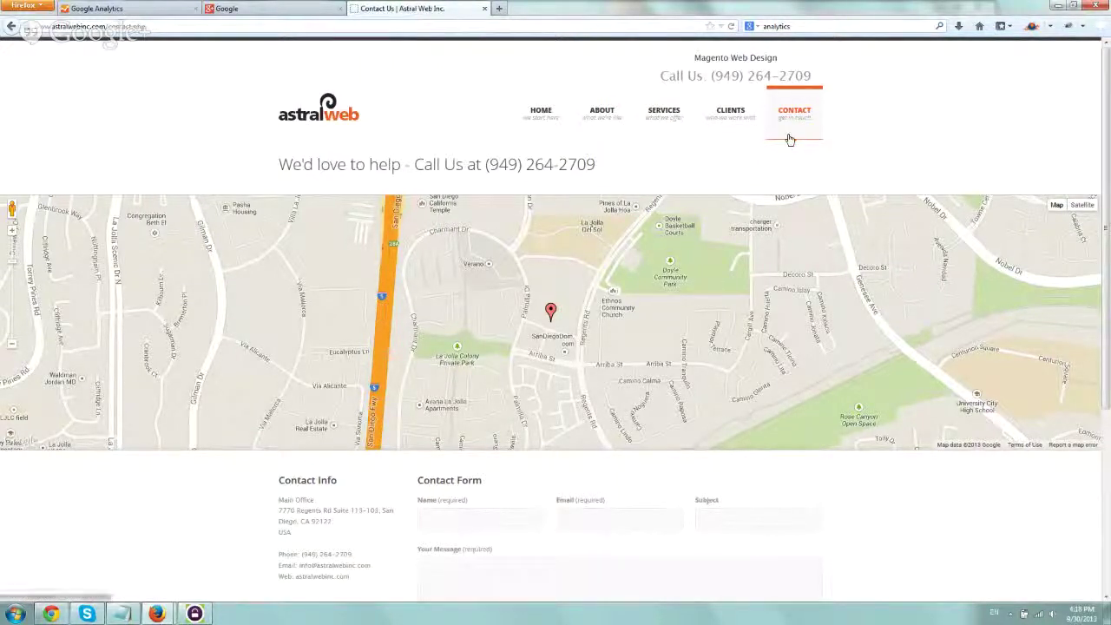
left_click(139, 8)
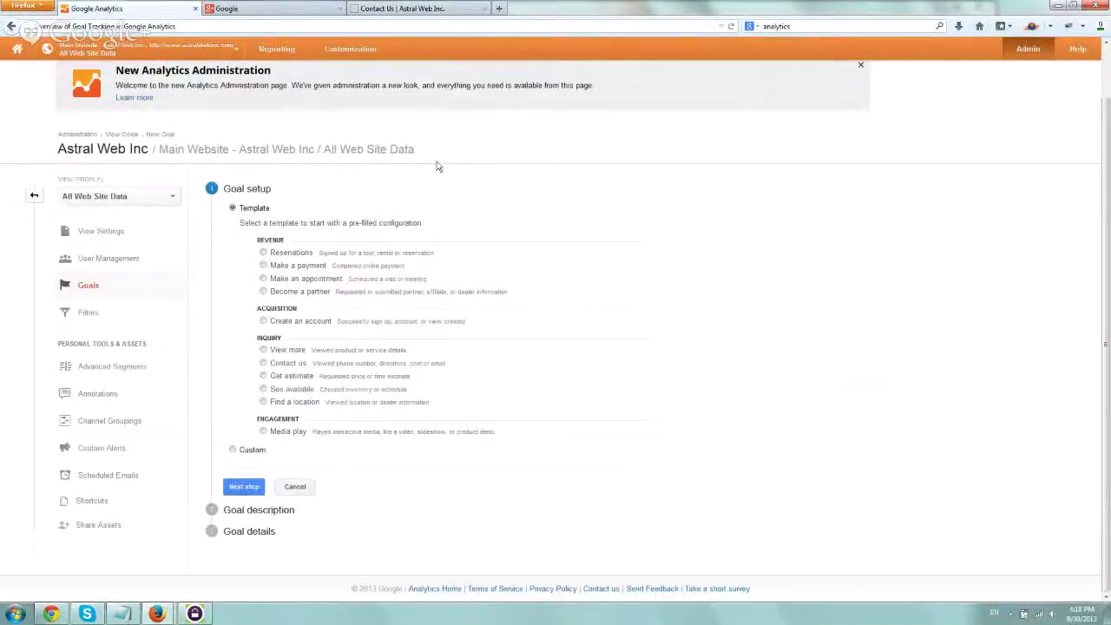
left_click(263, 363)
left_click(244, 487)
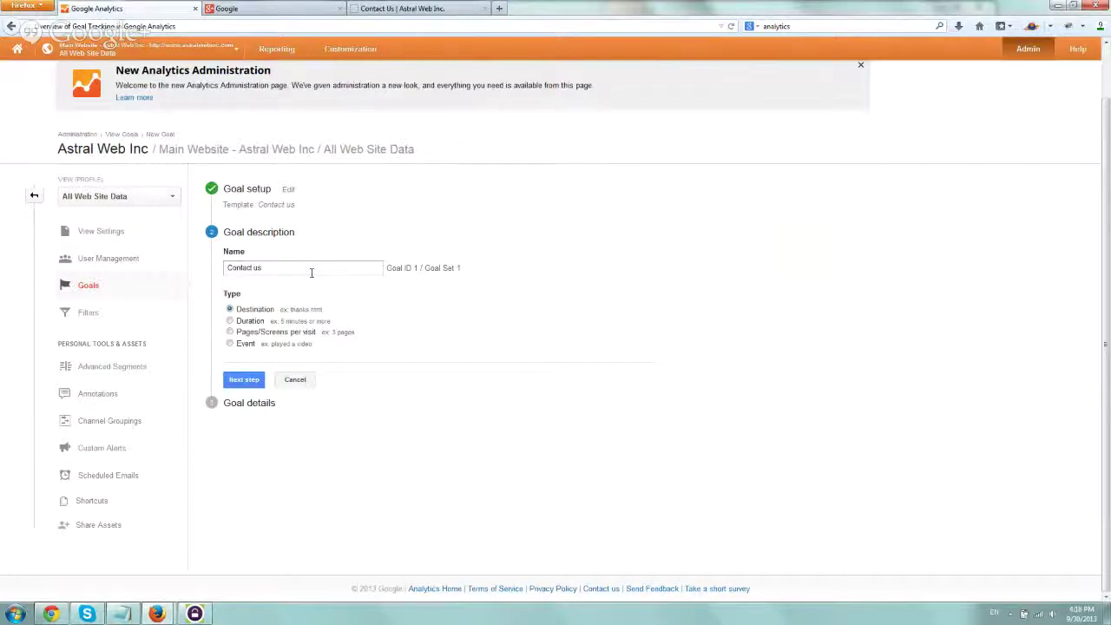
- Name the goal "Viewed Contact us Page", keep the Destination type, and continue to the goal details
left_click_drag(282, 270, 197, 269)
left_click(287, 267)
type("Viewed Contact")
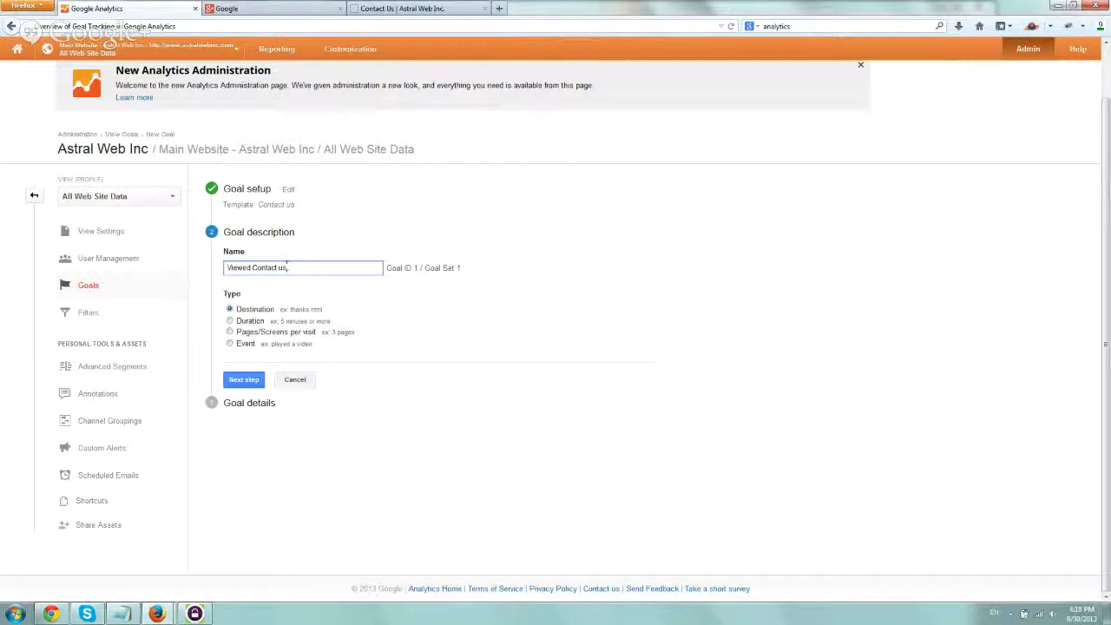
type(" us Page")
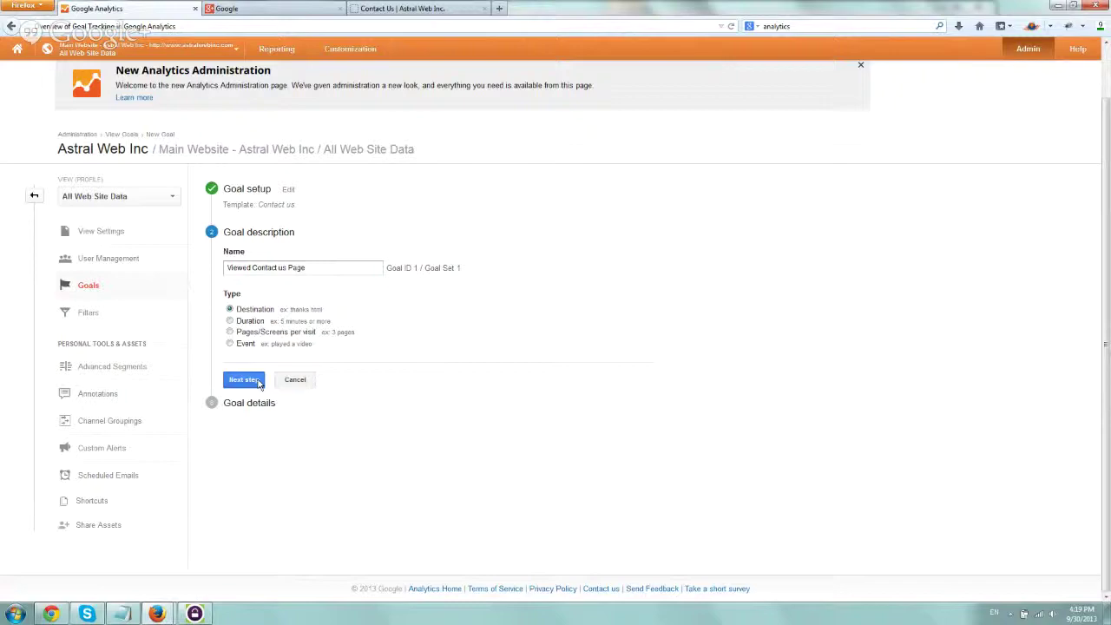
left_click(246, 379)
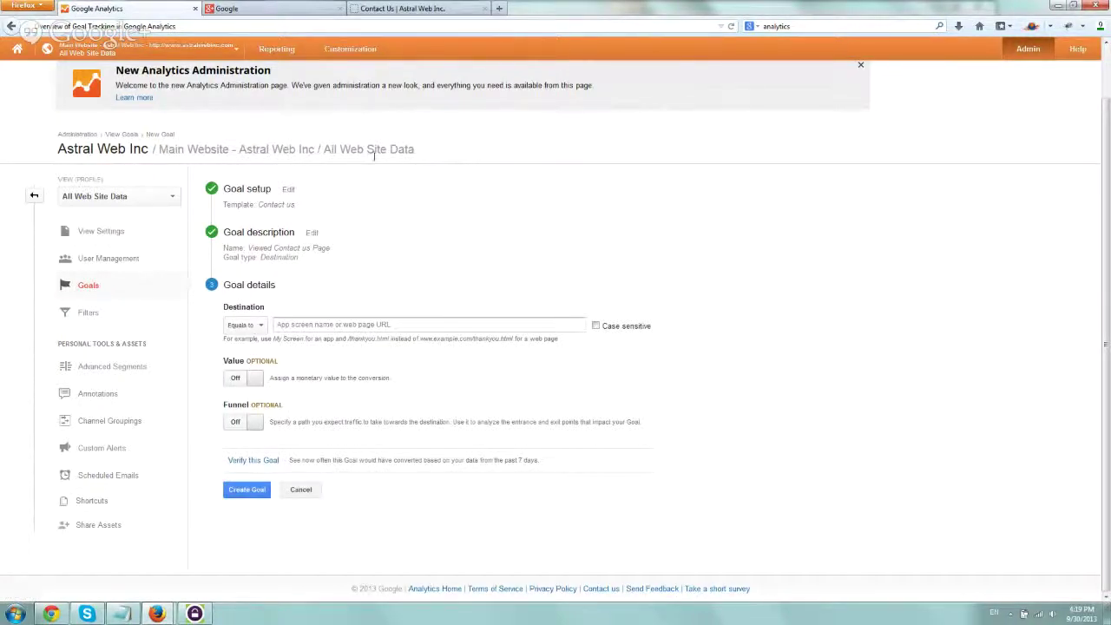
- Check the URL path of the Contact page on the Astral Web site, and return to Google Analytics
left_click(425, 8)
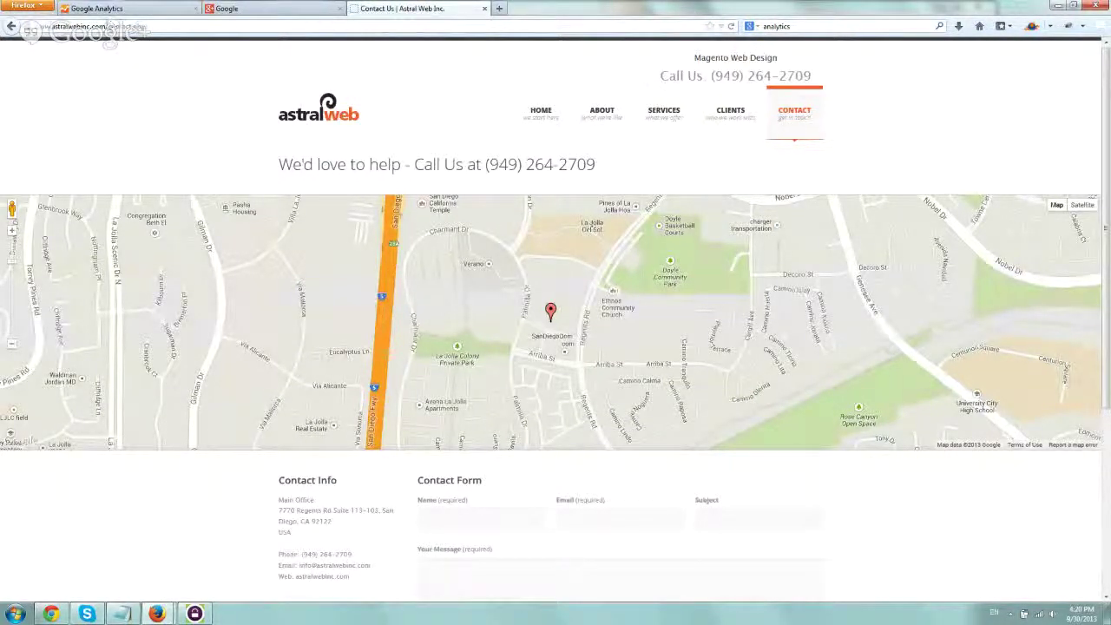
left_click(106, 27)
left_click_drag(106, 26, 178, 26)
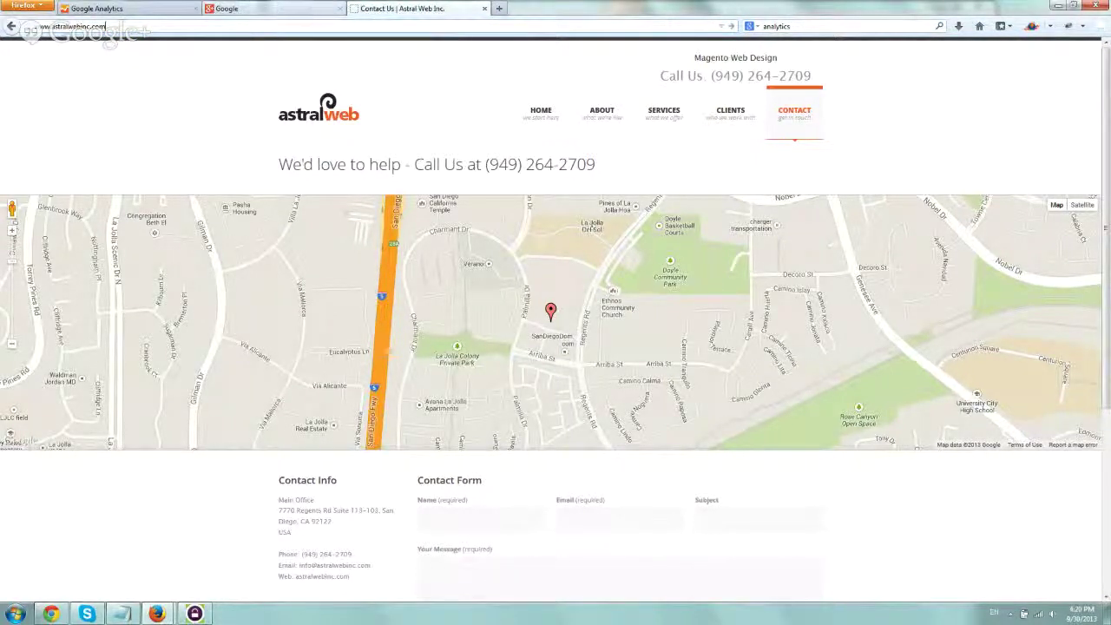
left_click(149, 7)
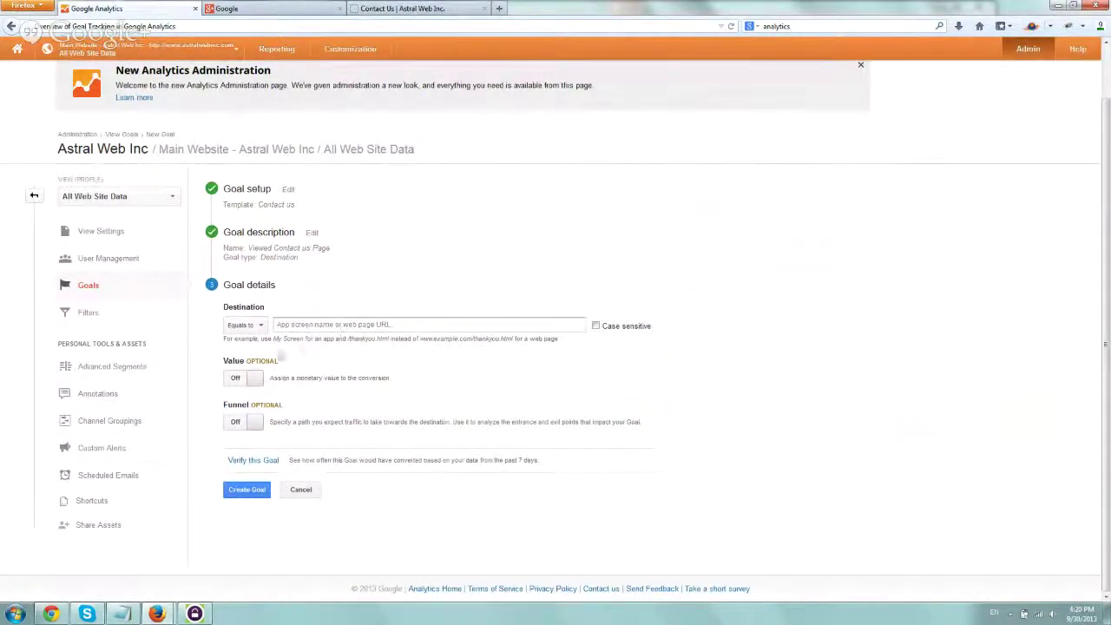
- Set the goal's destination to equal /contact.php
left_click_drag(228, 338, 458, 339)
left_click(318, 339)
left_click(342, 326)
left_click(260, 324)
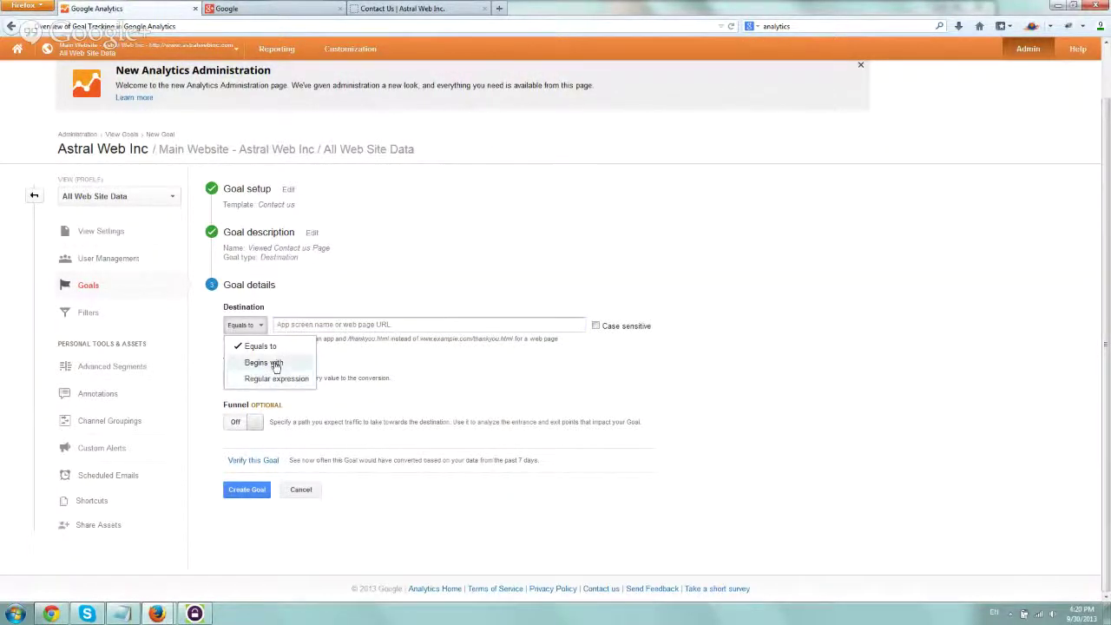
left_click(289, 326)
type("/contact.php")
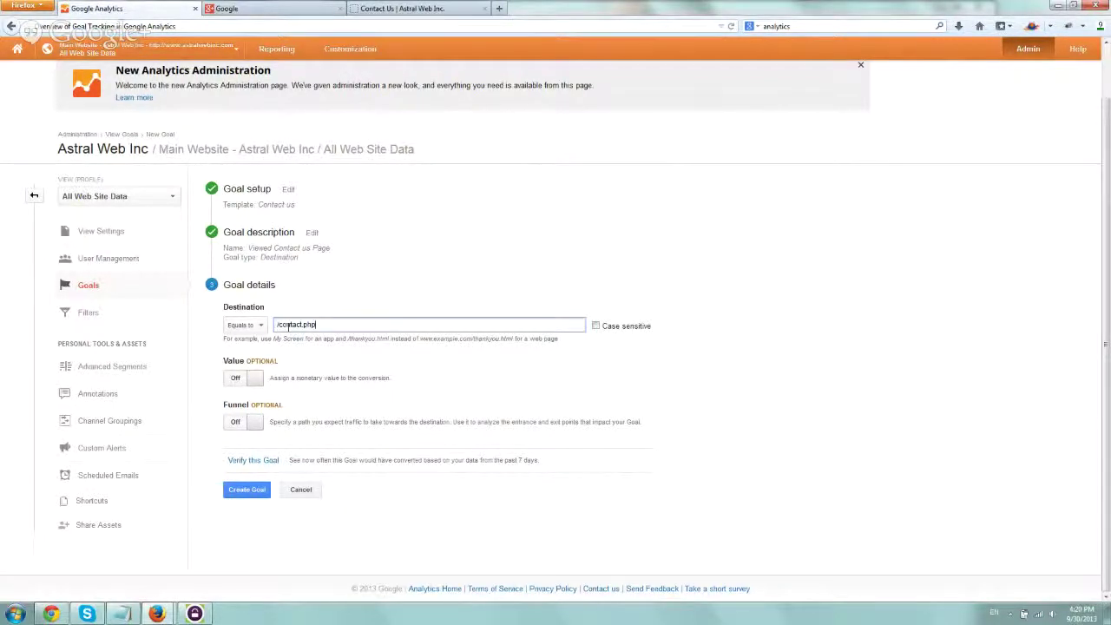
- Review the available match types for the destination URL, keeping Equals to with /contact.php
left_click(257, 328)
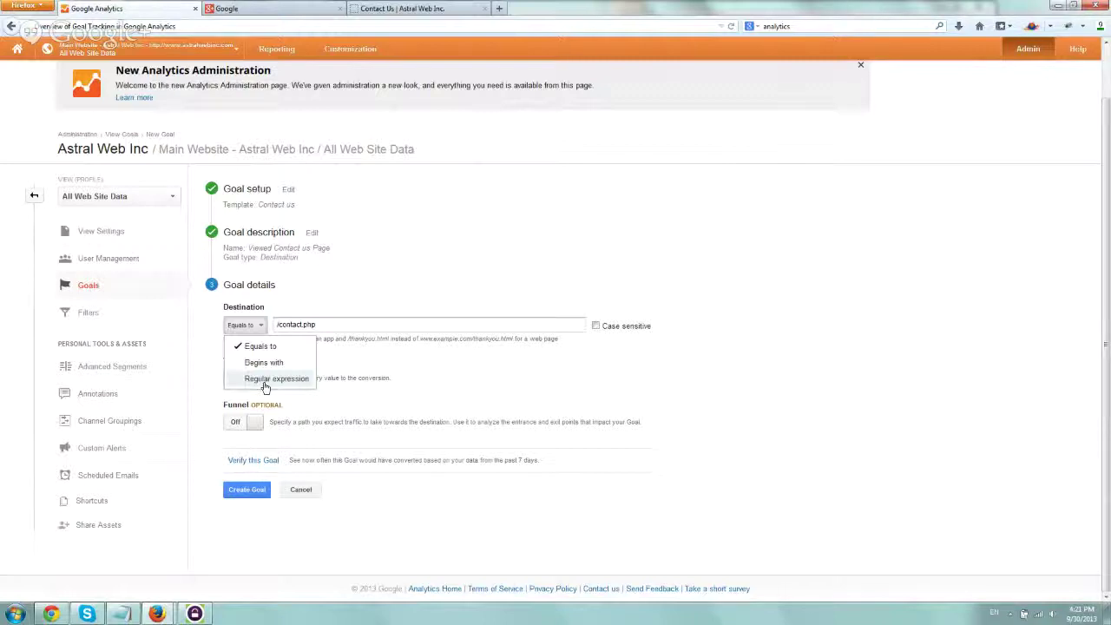
left_click(349, 292)
left_click(328, 324)
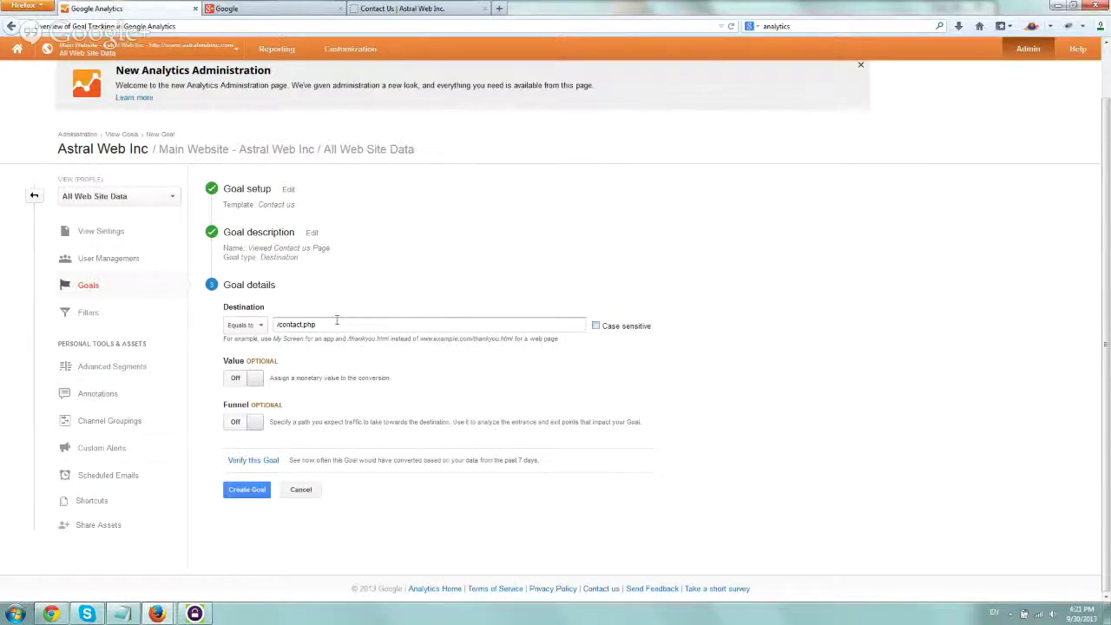
left_click_drag(336, 324, 276, 324)
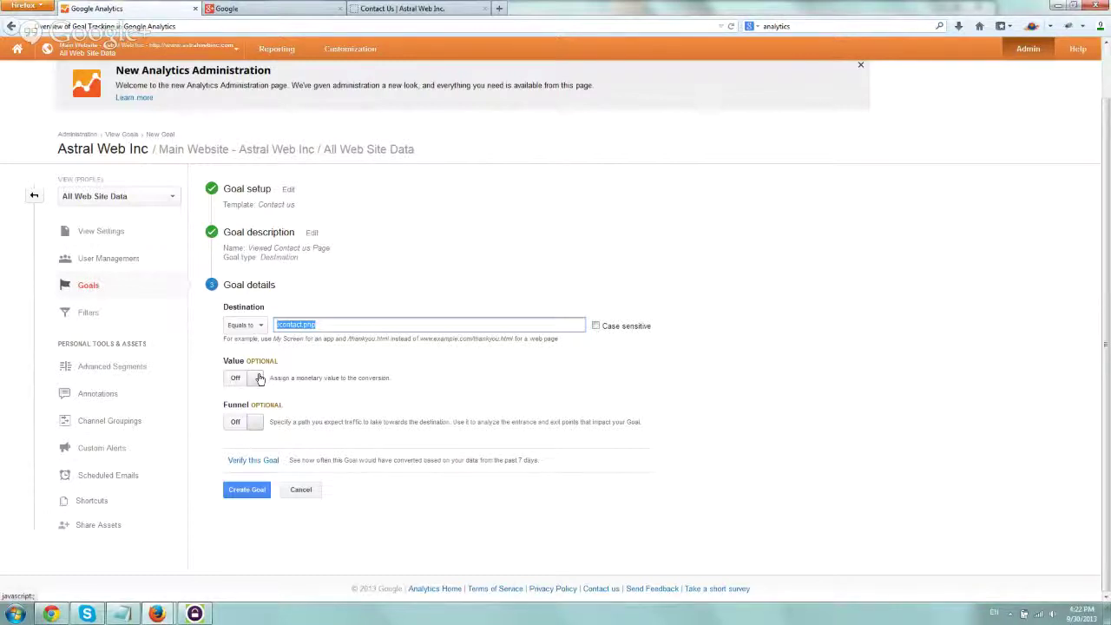
- Try a monetary value of 10 USD for the goal, and switch the value option back off
left_click(259, 379)
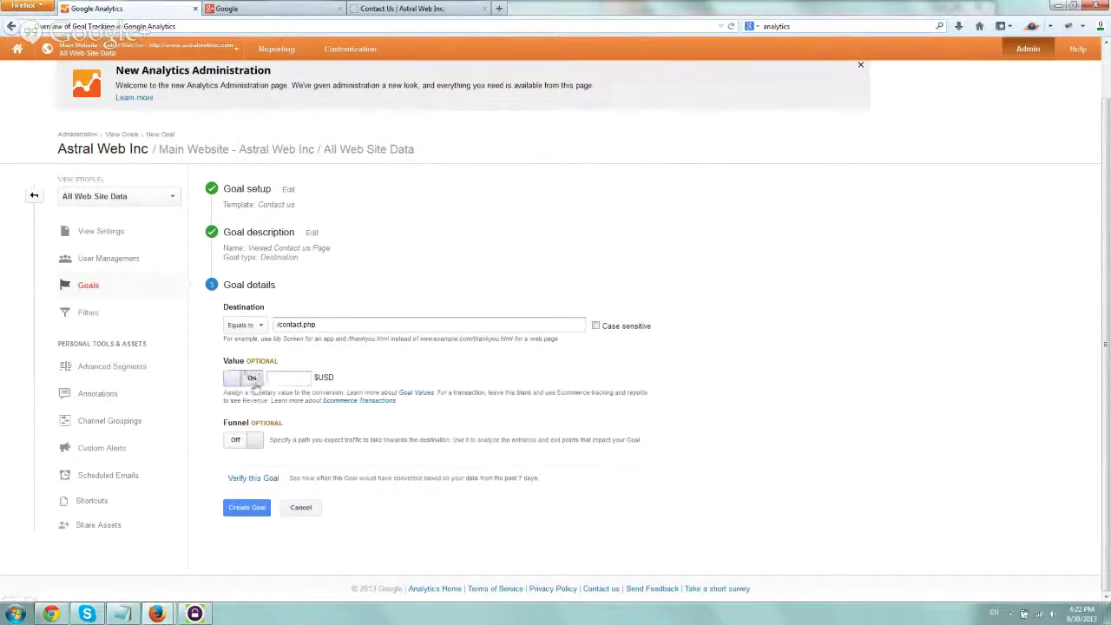
type("10")
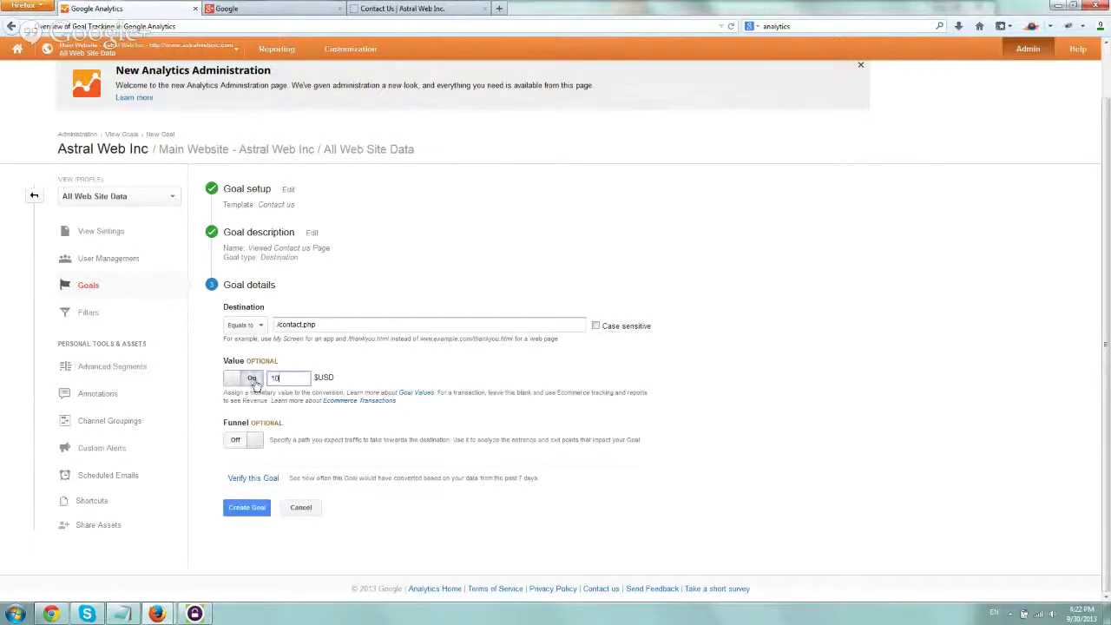
left_click(253, 380)
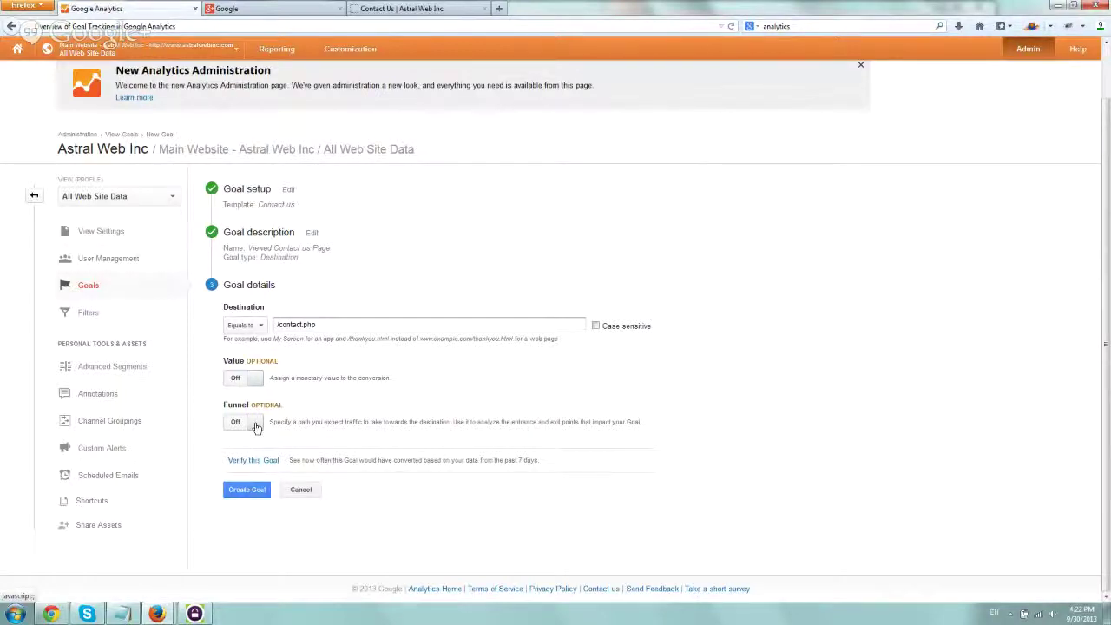
- Enable the goal's funnel option and walk through the Astral Web site's Clients and Contact pages as an example path to the destination
left_click(256, 426)
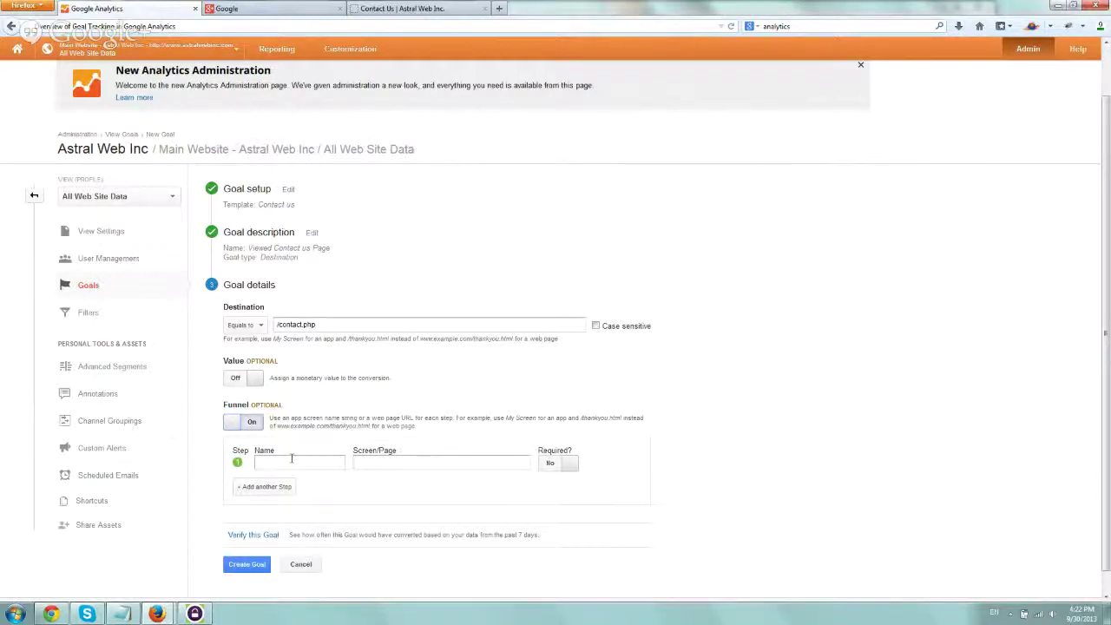
left_click(403, 11)
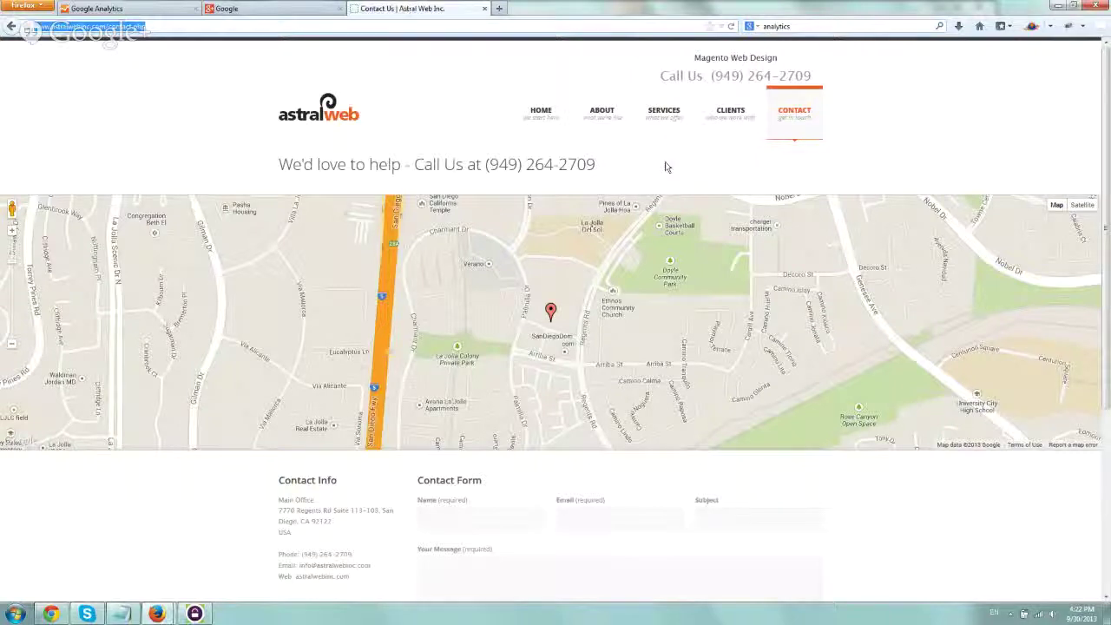
left_click(727, 127)
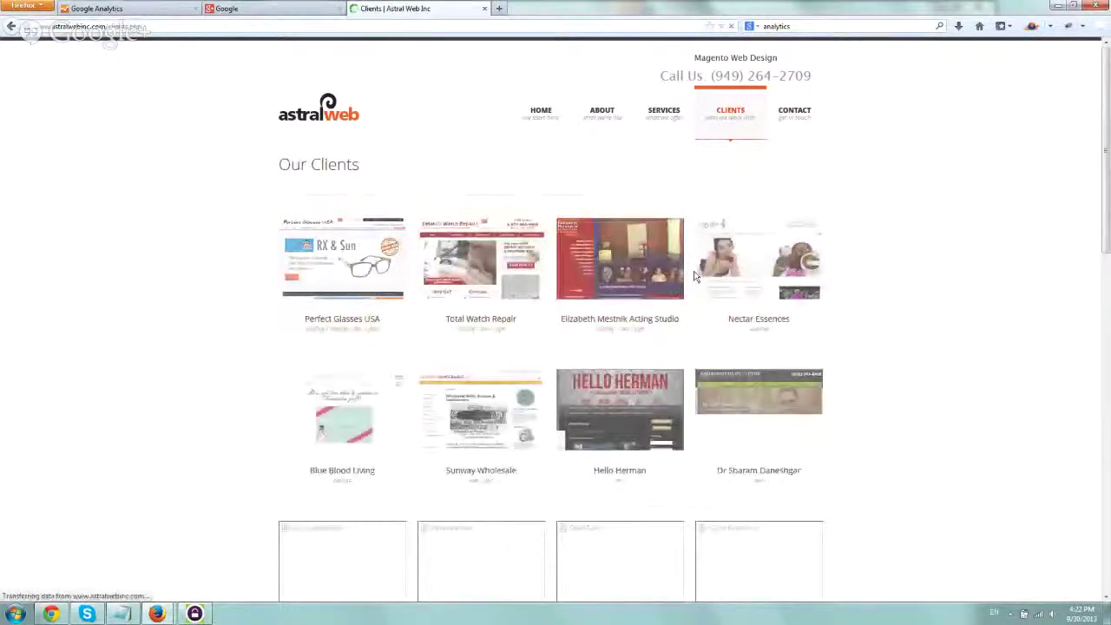
left_click(797, 111)
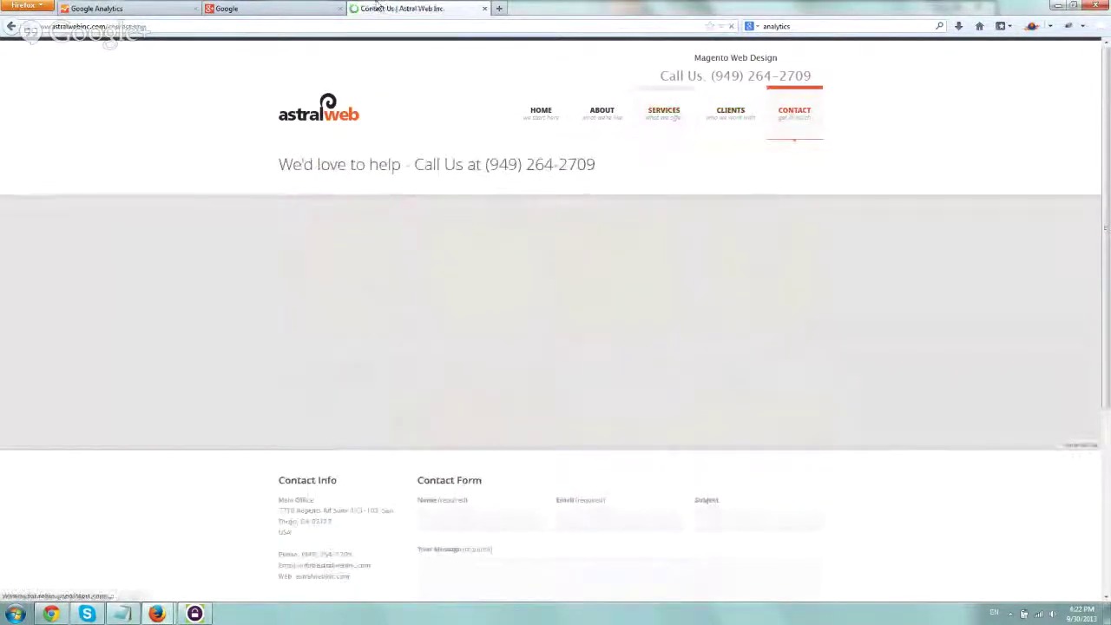
key("ctrl+Tab")
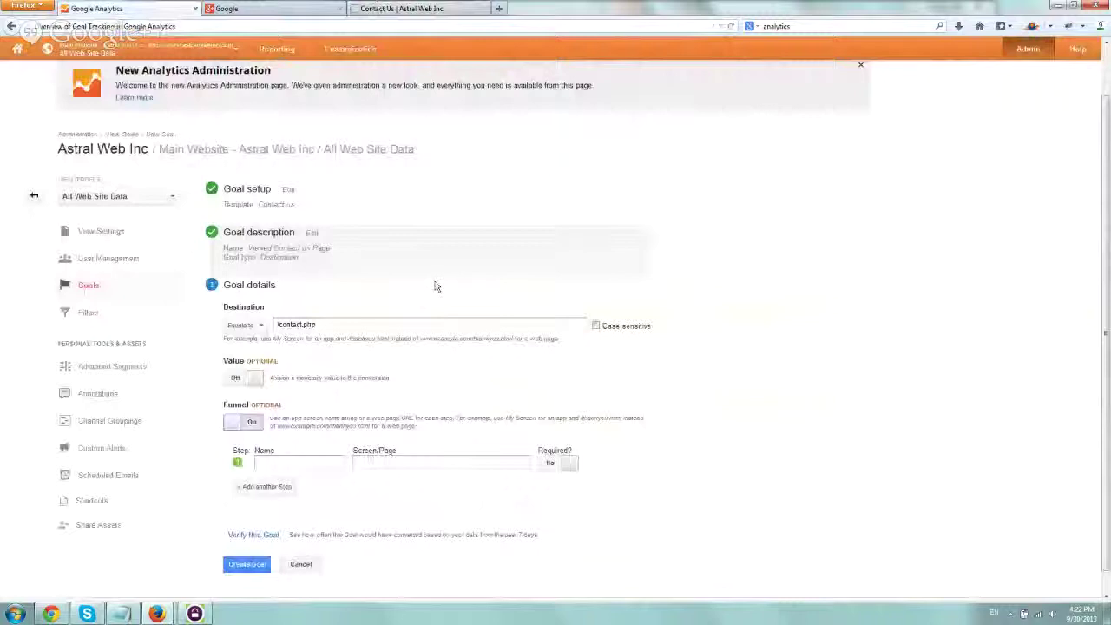
triple_click(338, 325)
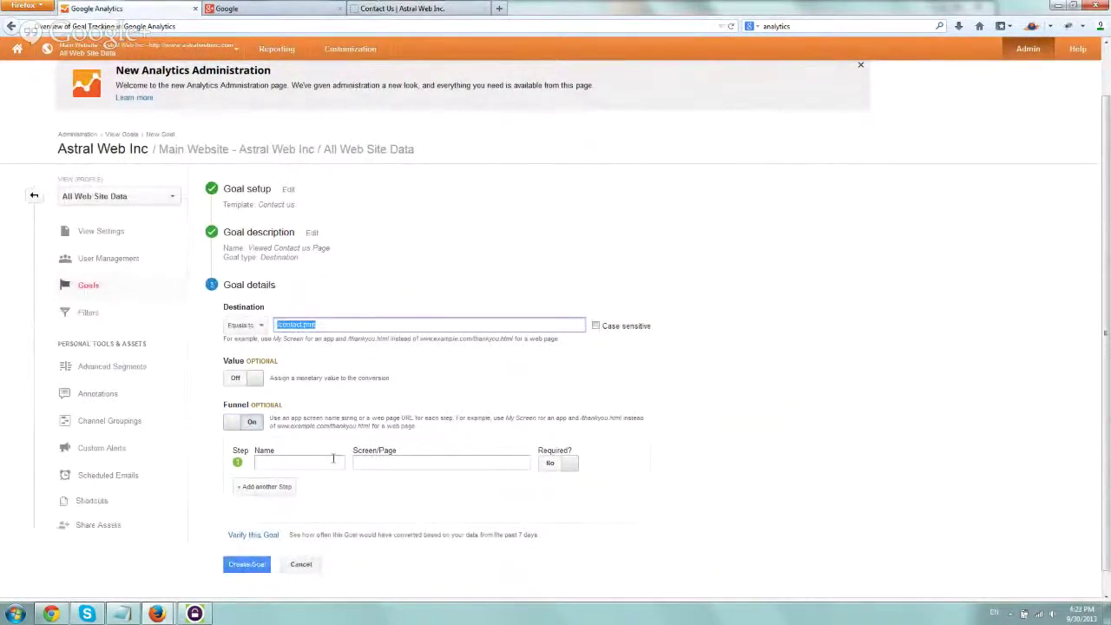
left_click(402, 9)
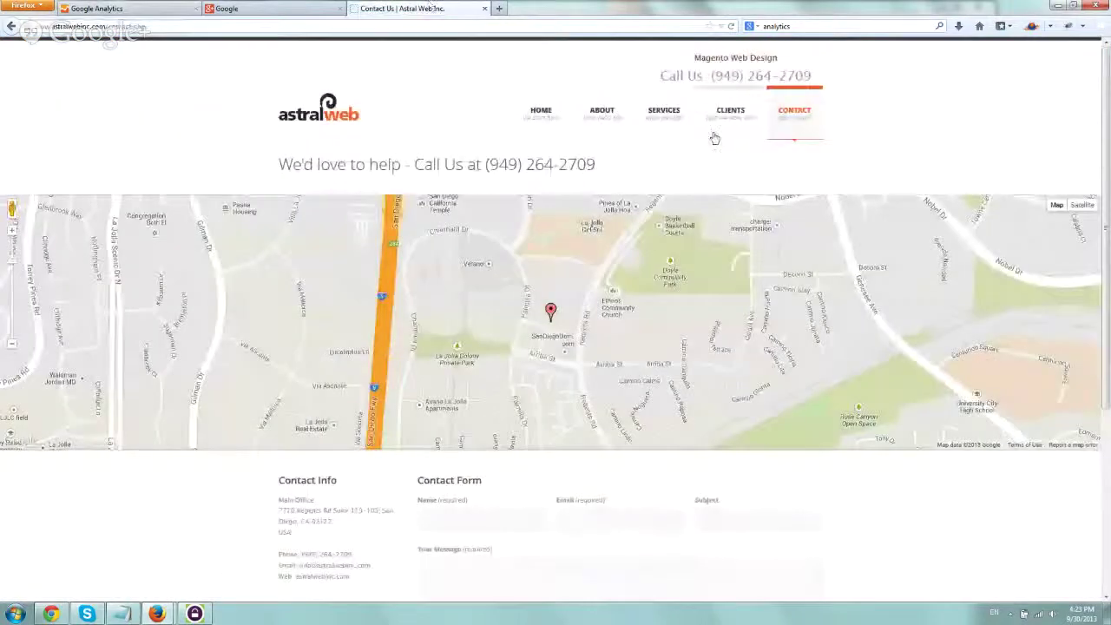
left_click(96, 9)
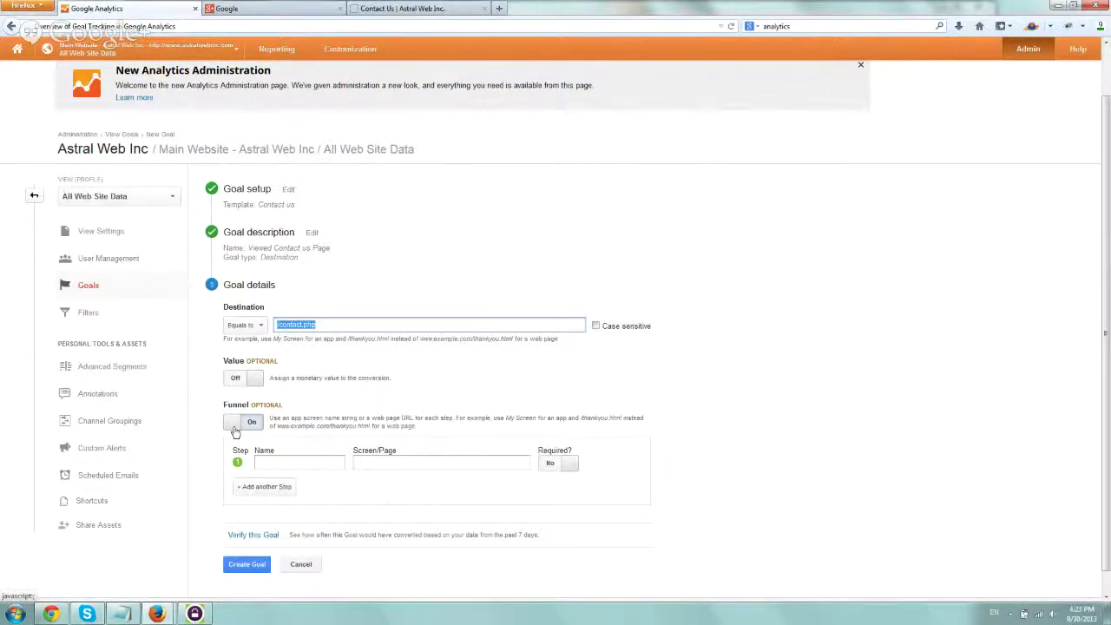
- Try a required first funnel step named Clients with the page /clients.php, and switch the funnel option back off
left_click(323, 463)
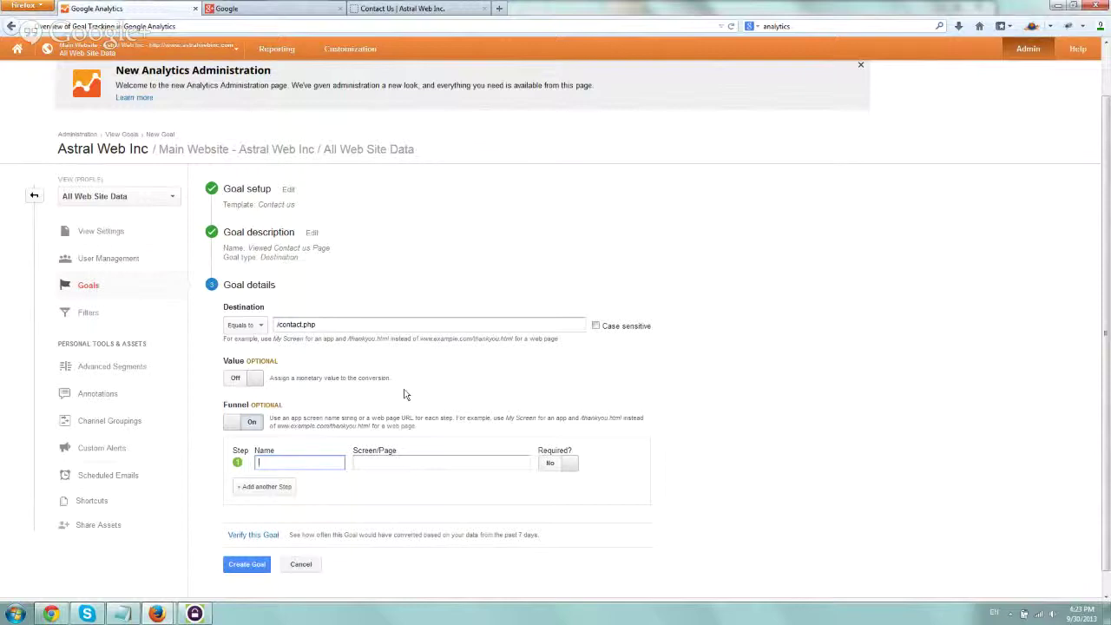
type("Clients")
left_click(402, 9)
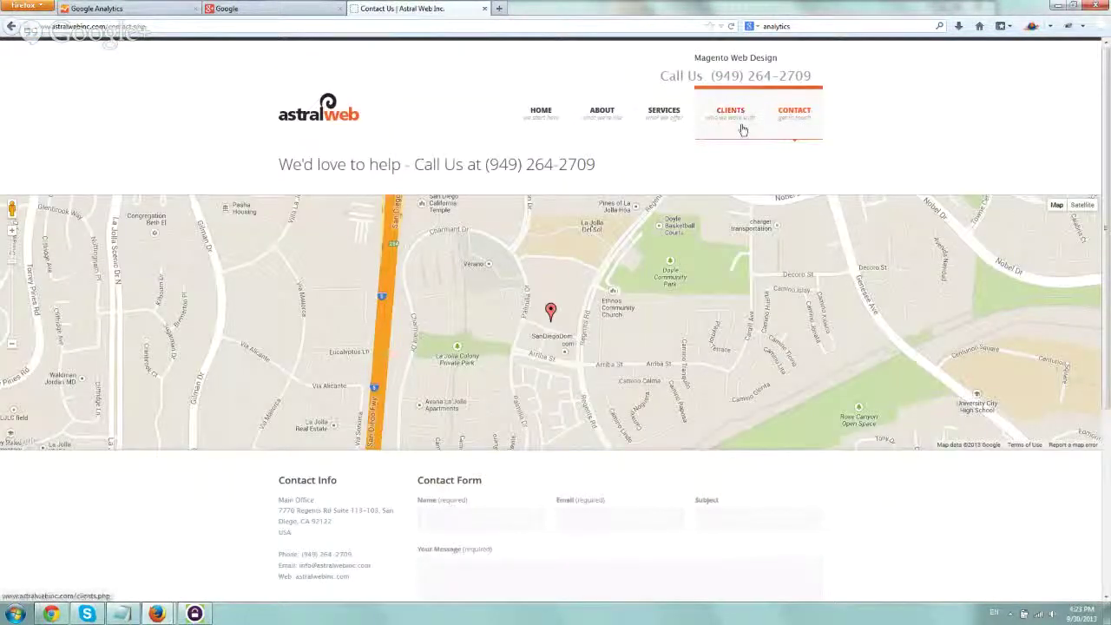
left_click(742, 130)
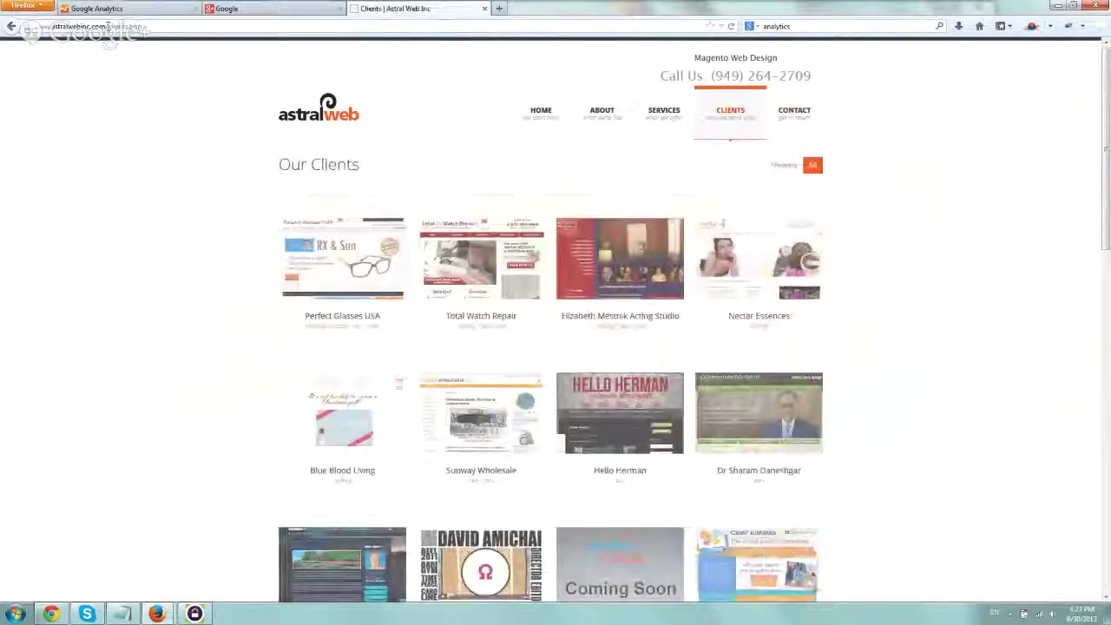
left_click(113, 11)
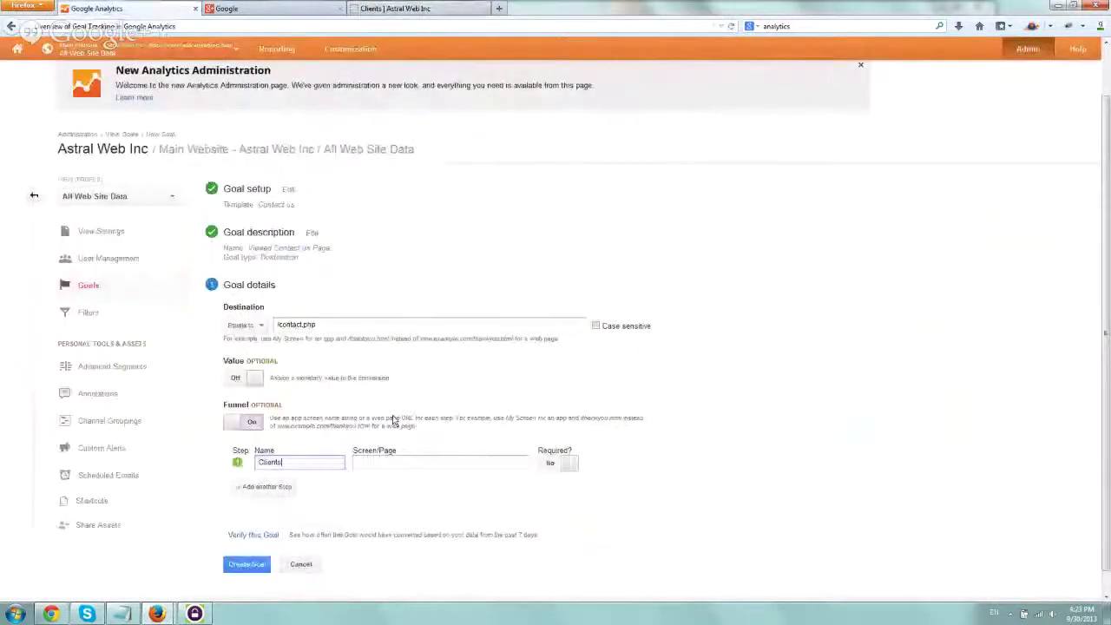
key("Tab")
type("/clients.php")
left_click(556, 469)
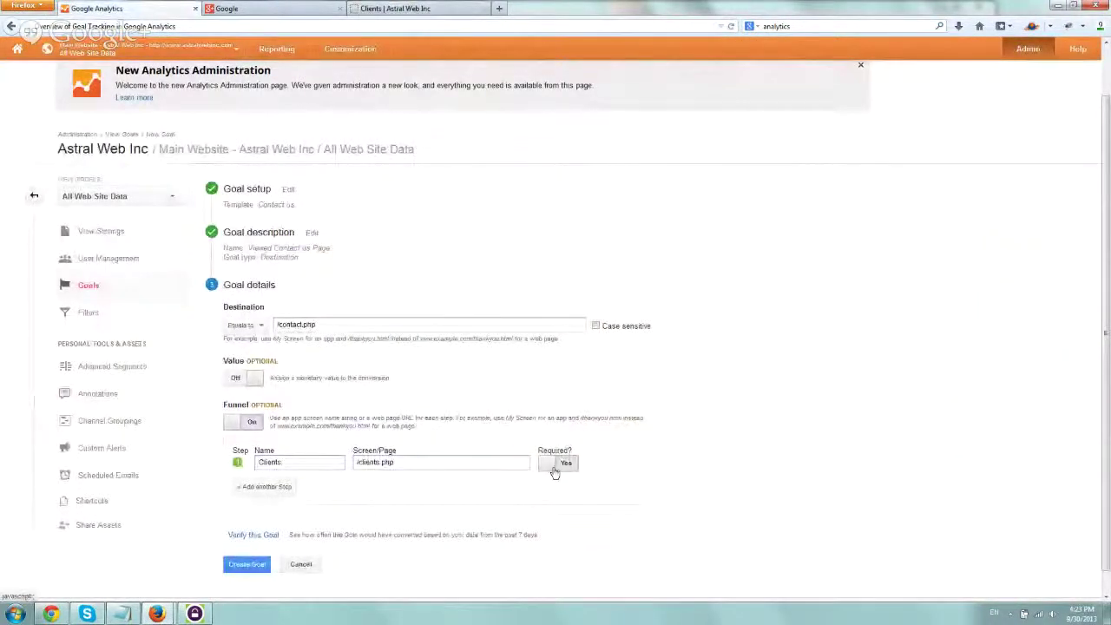
left_click(243, 422)
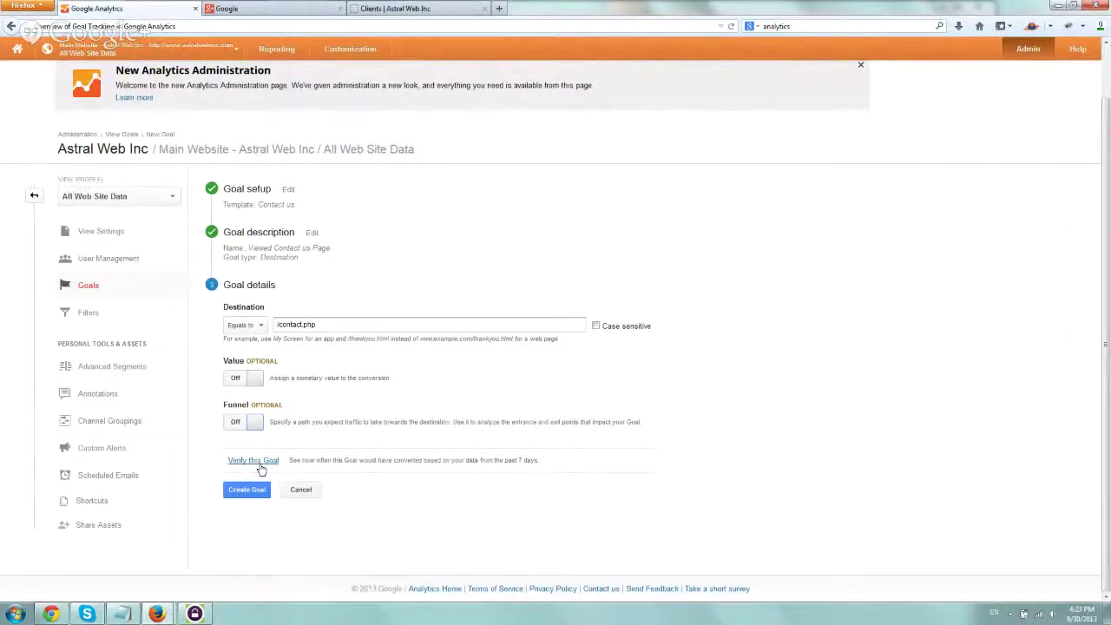
- Verify the goal against the past 7 days of data, repeating the check, and read the resulting conversion rate
left_click(260, 466)
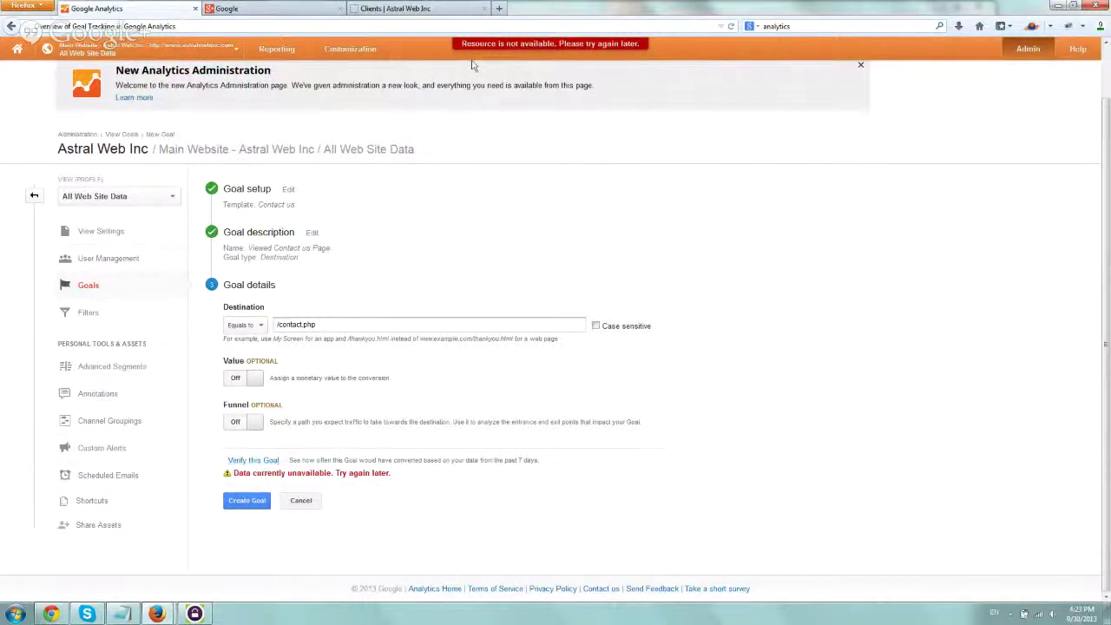
left_click_drag(465, 42, 626, 77)
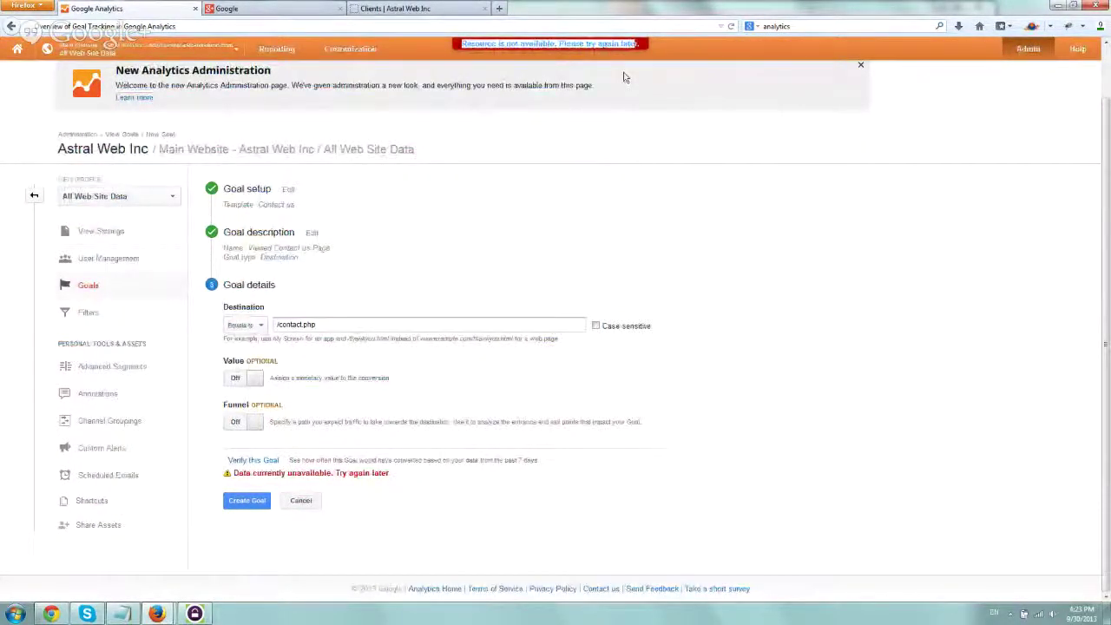
left_click(623, 78)
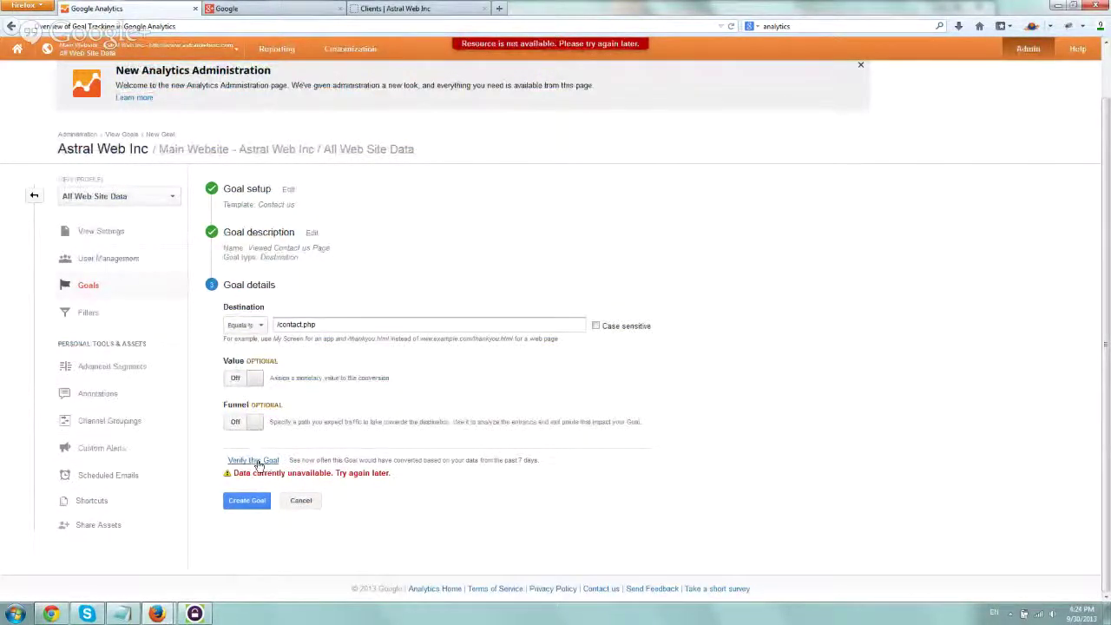
left_click(259, 463)
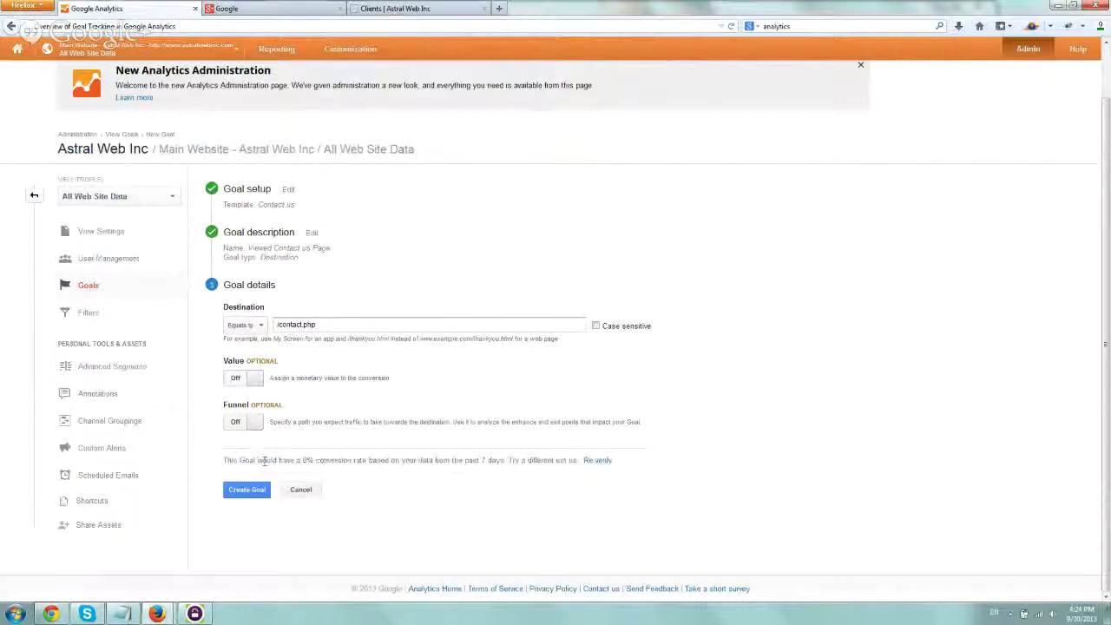
left_click_drag(224, 460, 499, 469)
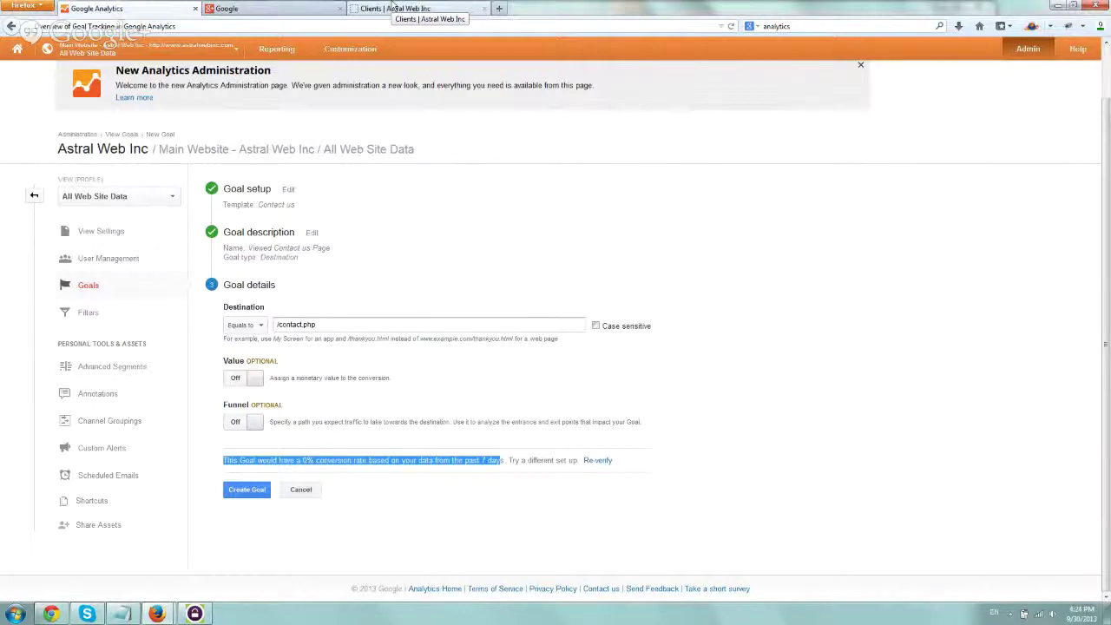
left_click(383, 516)
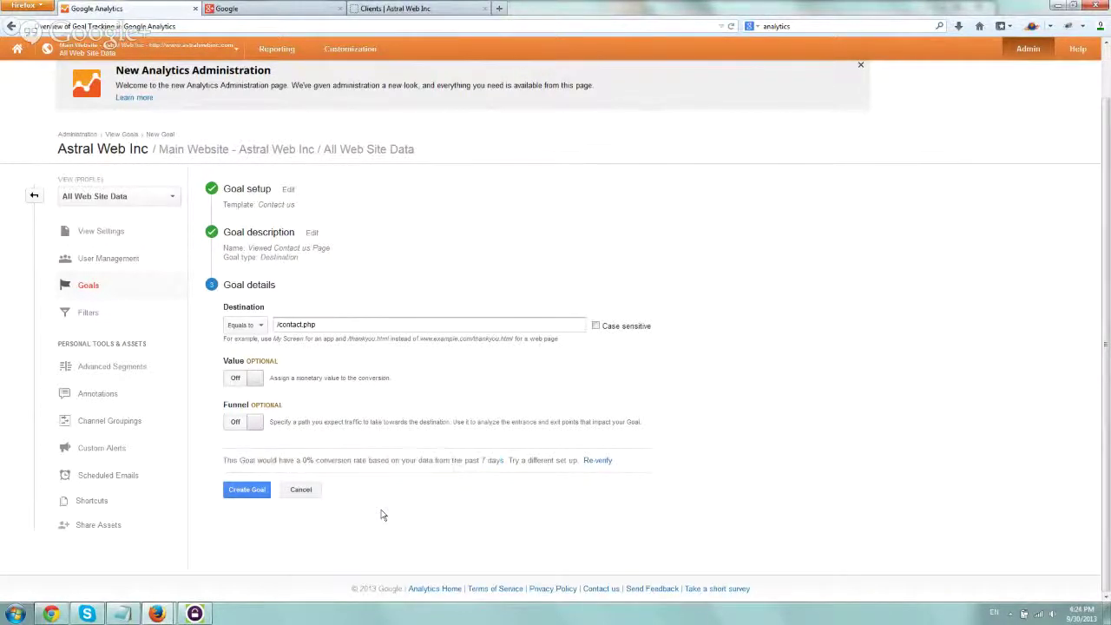
- Create the Viewed Contact us Page goal and return to the account's administration overview
left_click(257, 498)
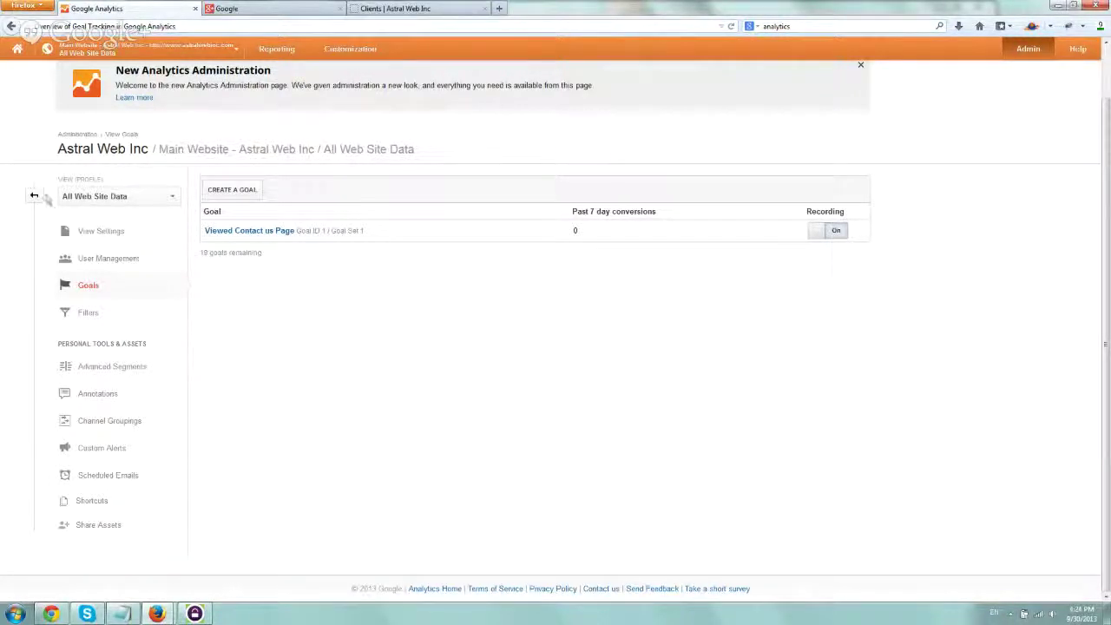
left_click(77, 135)
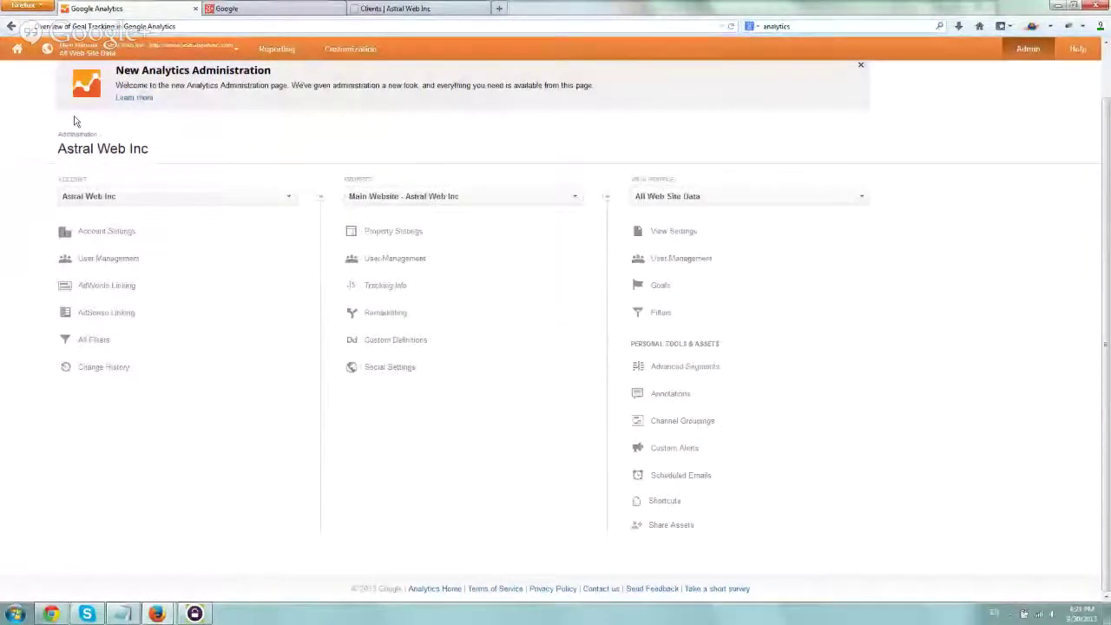
- Open the real-time Conversions report and visit the Astral Web site's Contact page to test the goal there
left_click(276, 48)
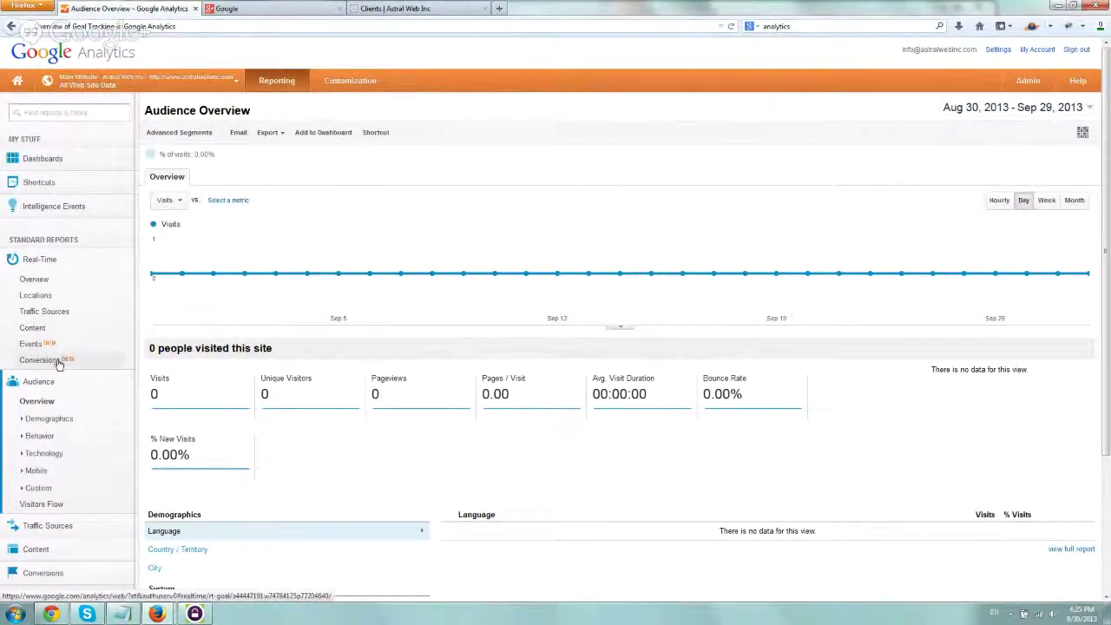
left_click(41, 360)
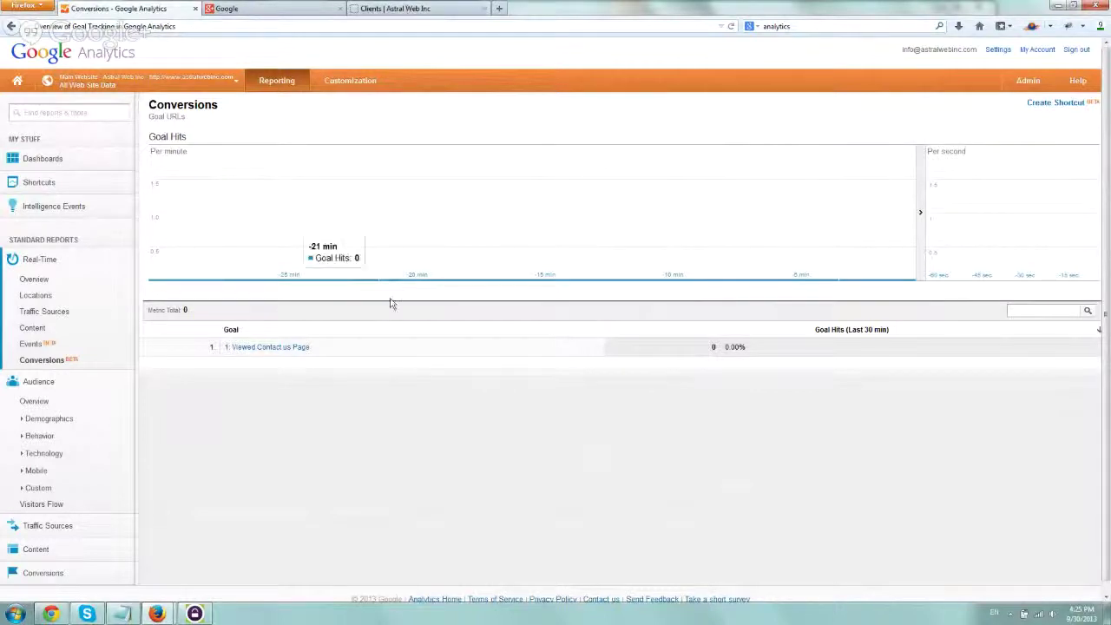
left_click(391, 8)
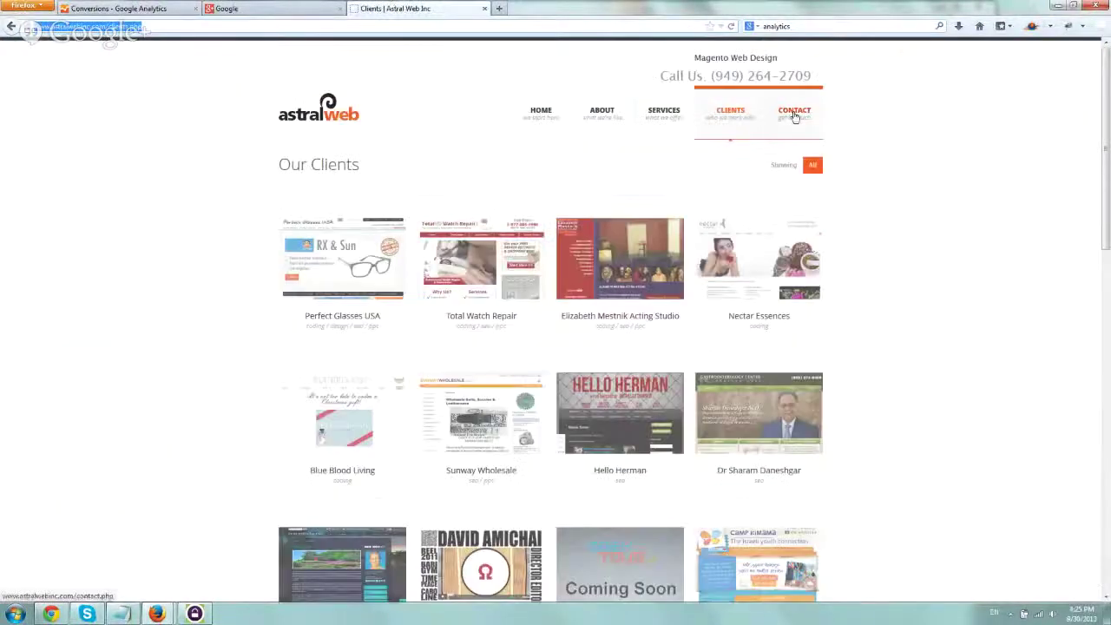
left_click(795, 116)
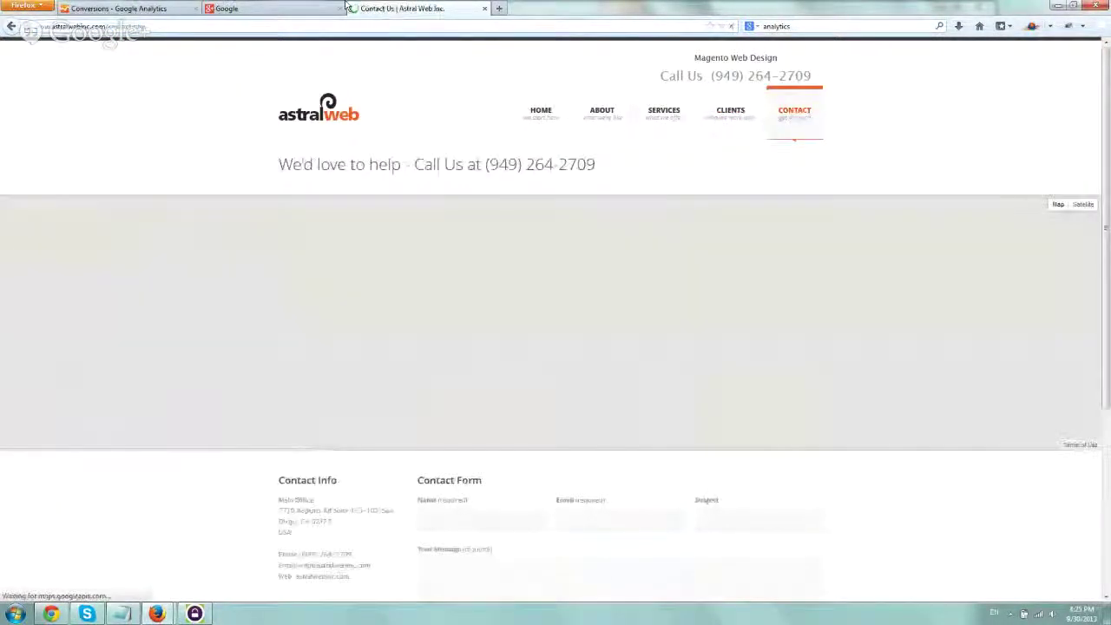
left_click(143, 7)
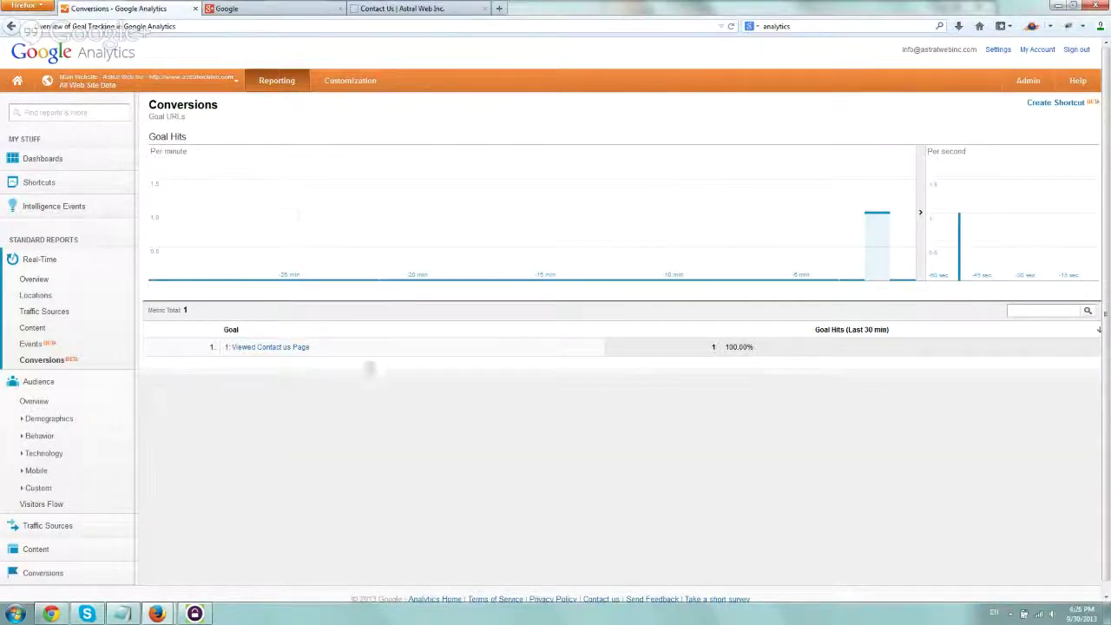
- Open the Goals Overview report under the standard Conversions reports and examine its goal completion figures
scroll(78, 451, "down", 1)
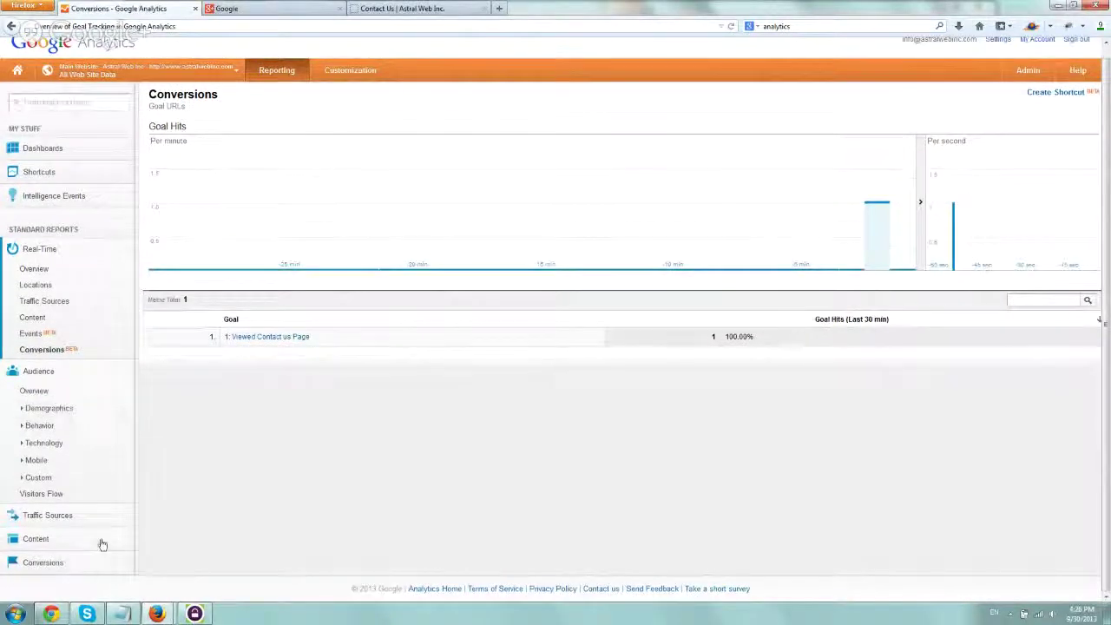
left_click(39, 566)
scroll(44, 556, "down", 2)
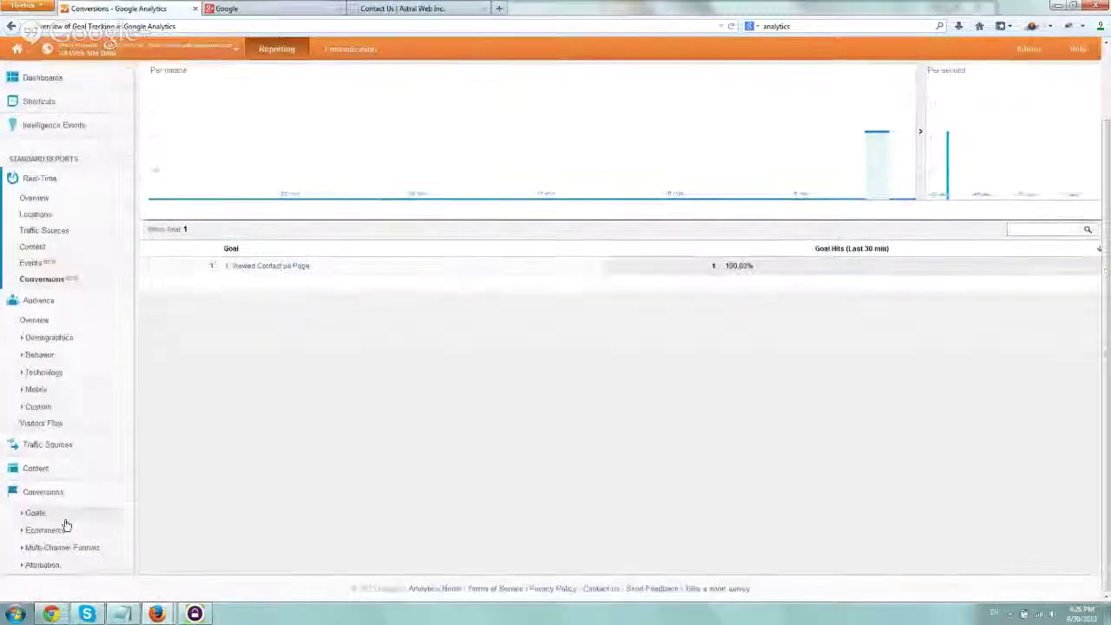
left_click(59, 517)
scroll(59, 518, "down", 2)
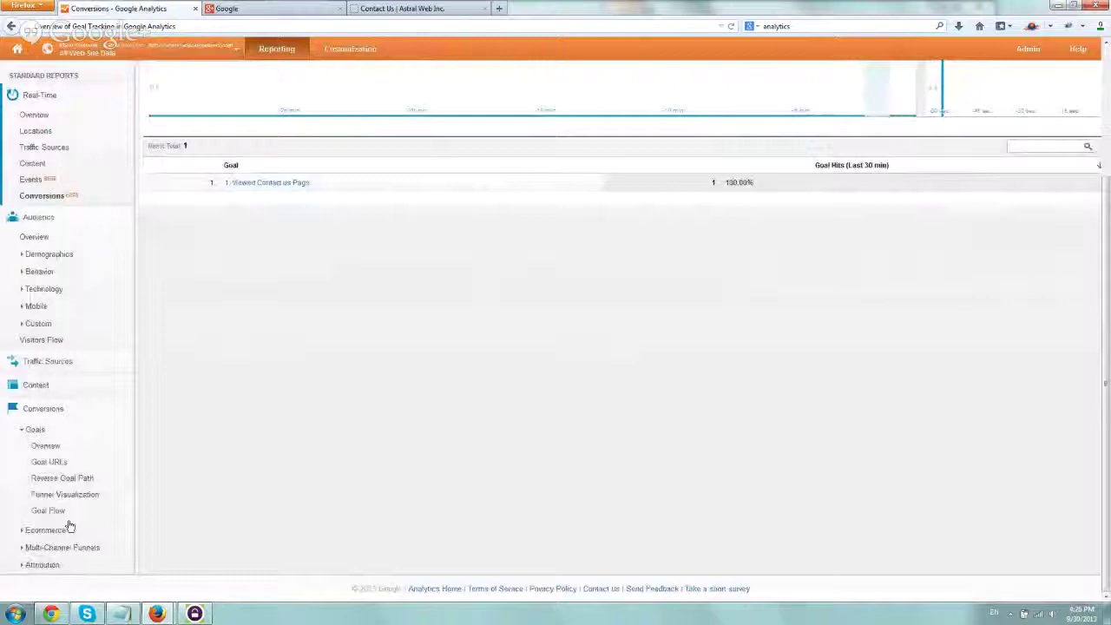
left_click(55, 447)
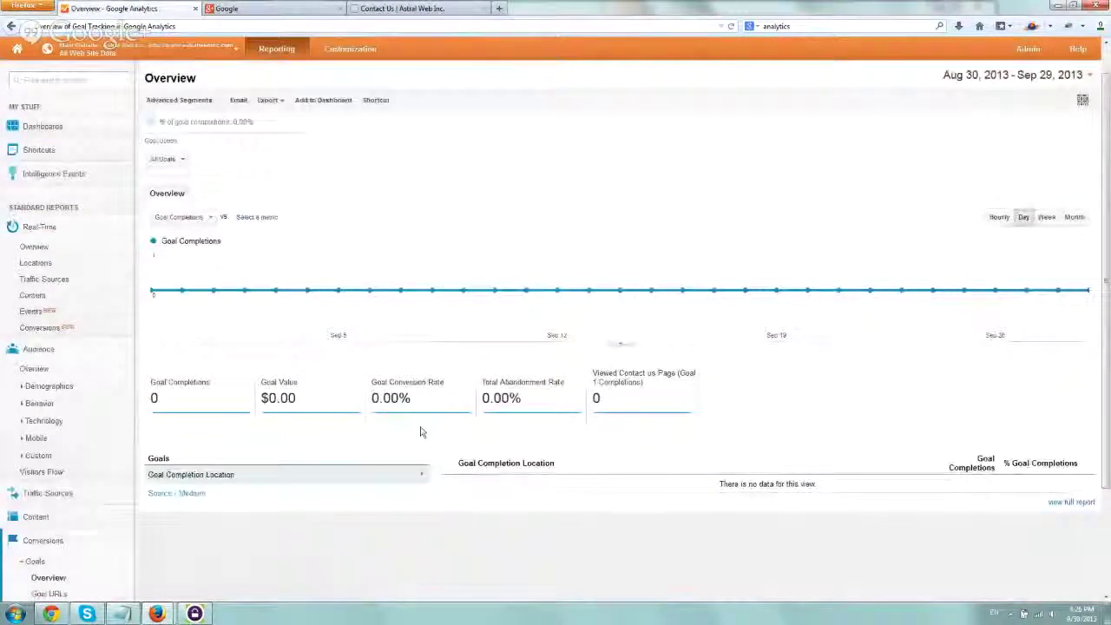
scroll(308, 409, "down", 3)
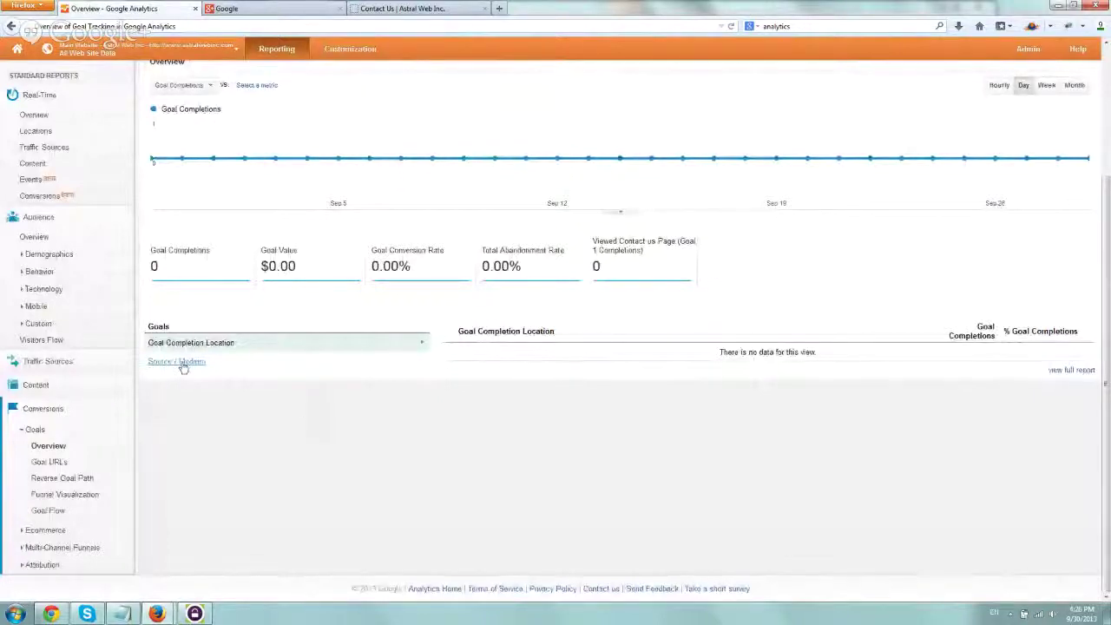
- Examine the Goal URLs and Reverse Goal Path reports for the goal
left_click(39, 464)
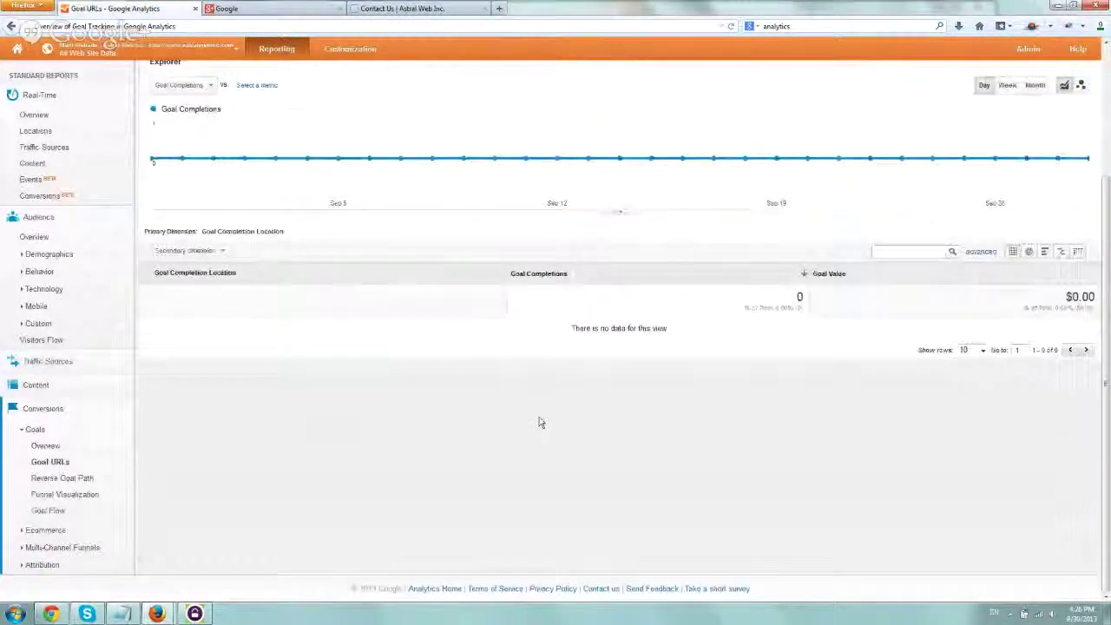
scroll(769, 320, "up", 1)
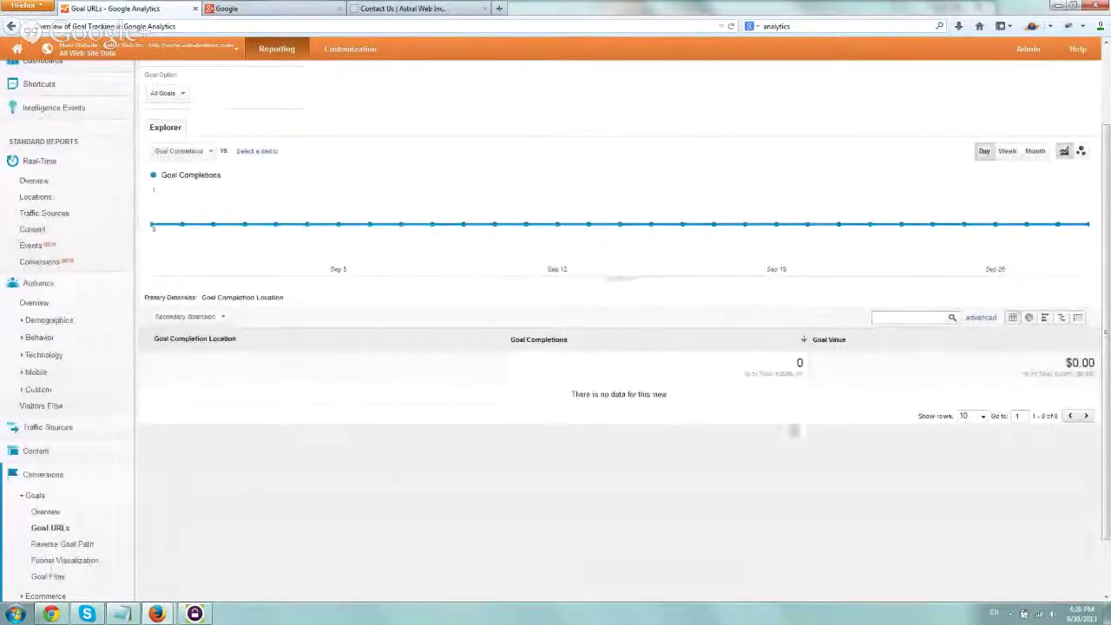
scroll(261, 438, "down", 1)
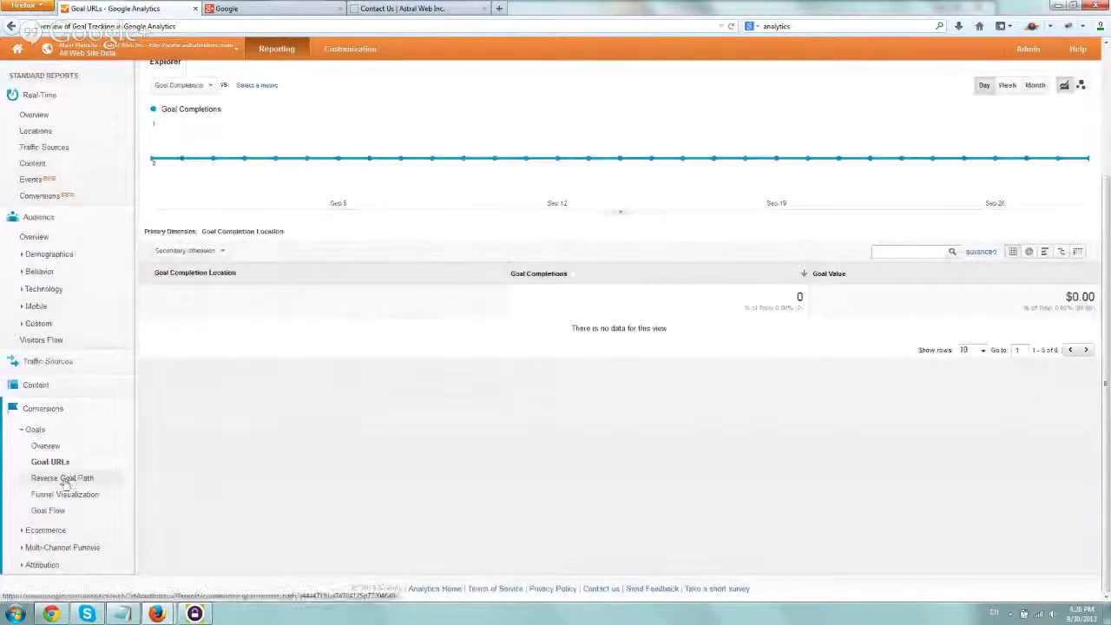
left_click(70, 479)
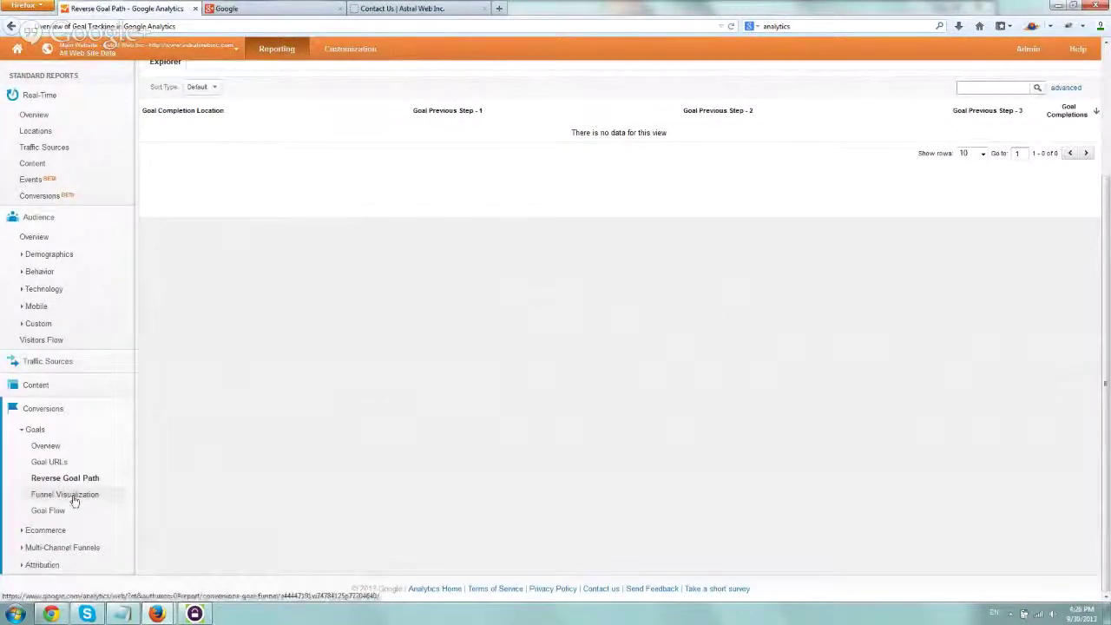
scroll(73, 512, "up", 4)
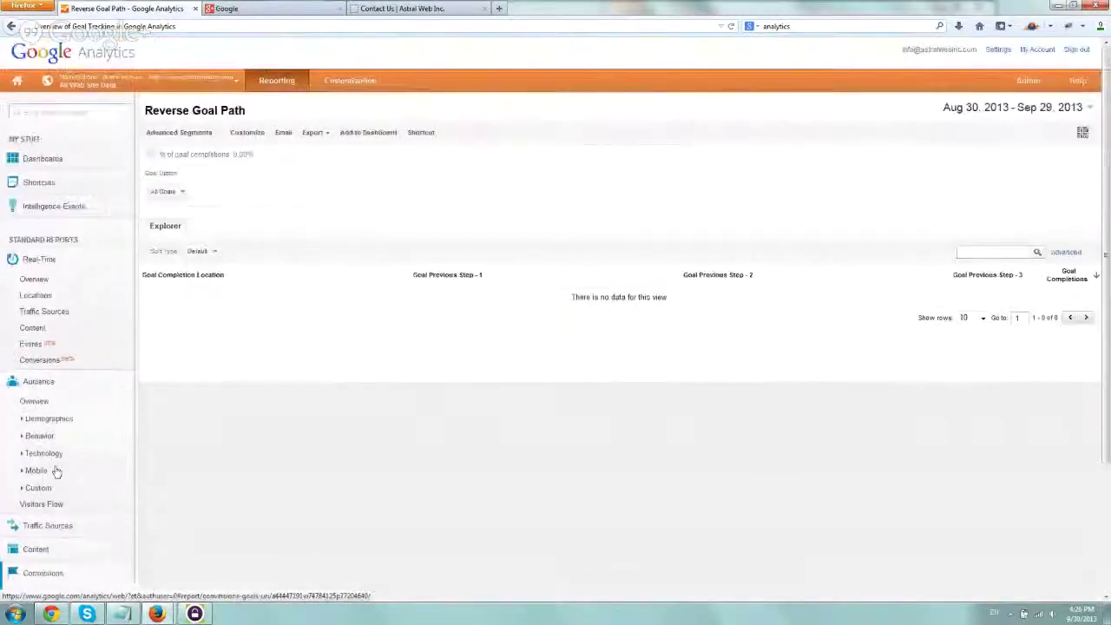
scroll(86, 521, "down", 3)
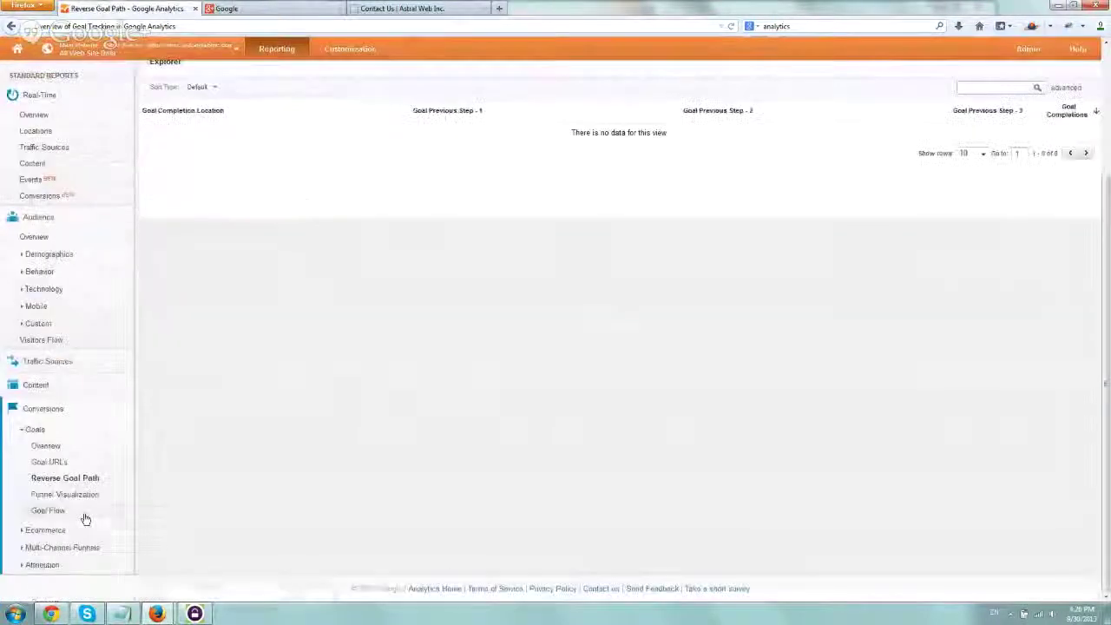
- Return to the Goals Overview report and show goal completions by Source / Medium
left_click(49, 450)
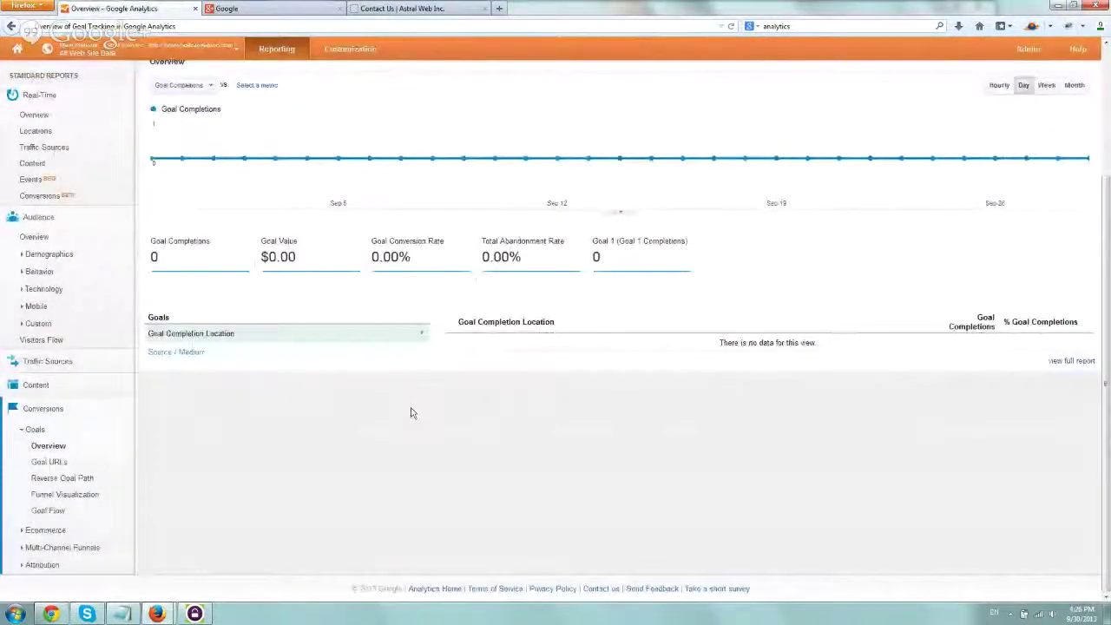
left_click(180, 355)
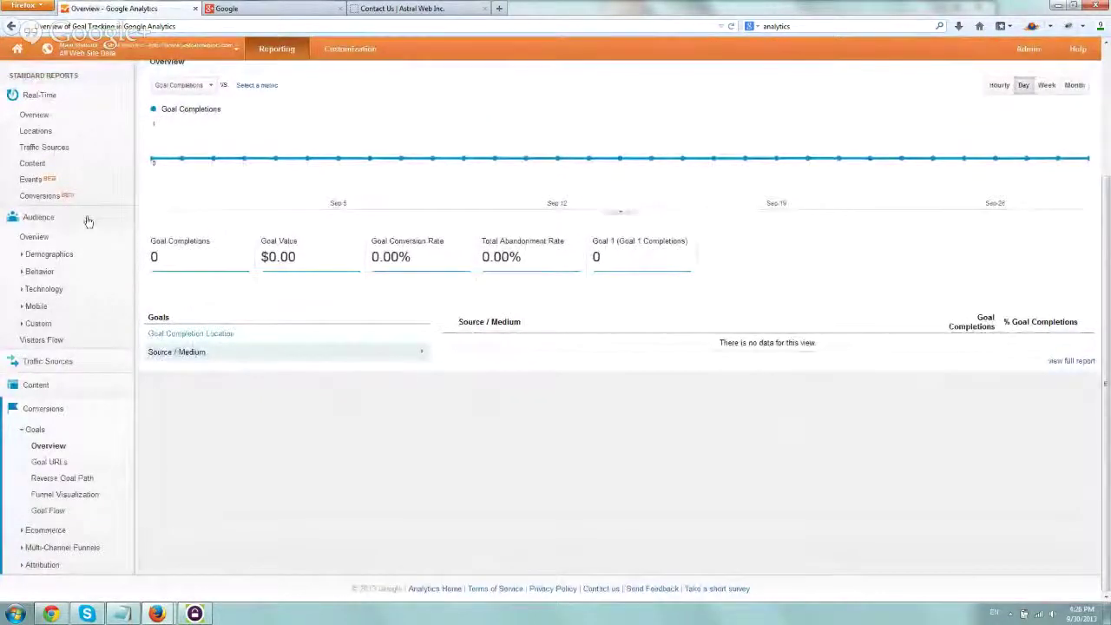
- Return to the real-time Conversions report and drill down into the Viewed Contact us Page goal and its /contact.php page
left_click(35, 179)
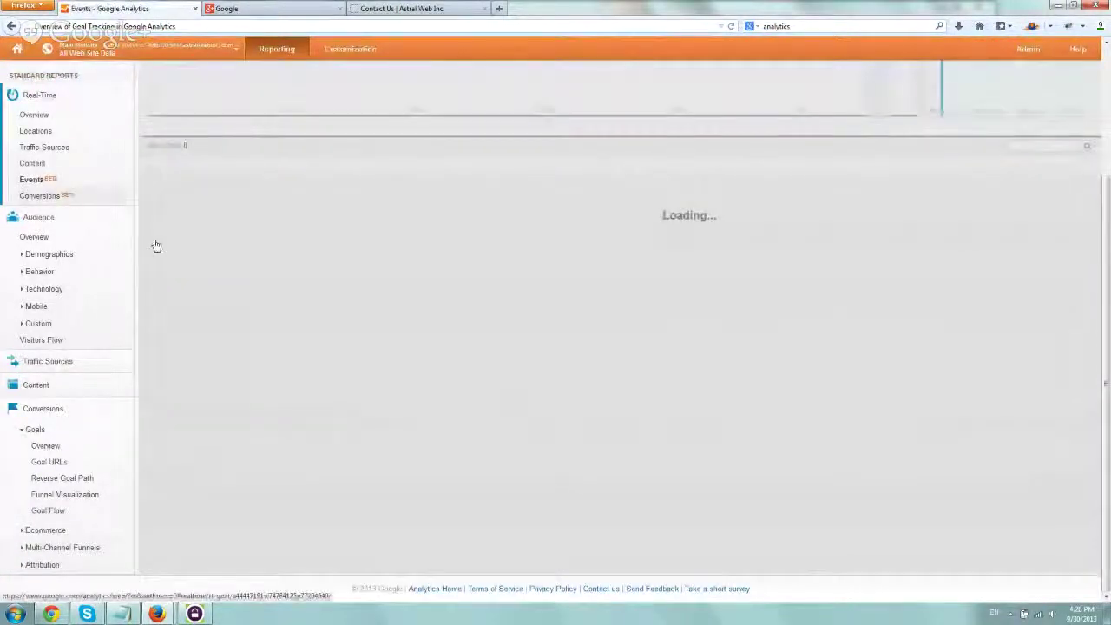
scroll(355, 452, "up", 3)
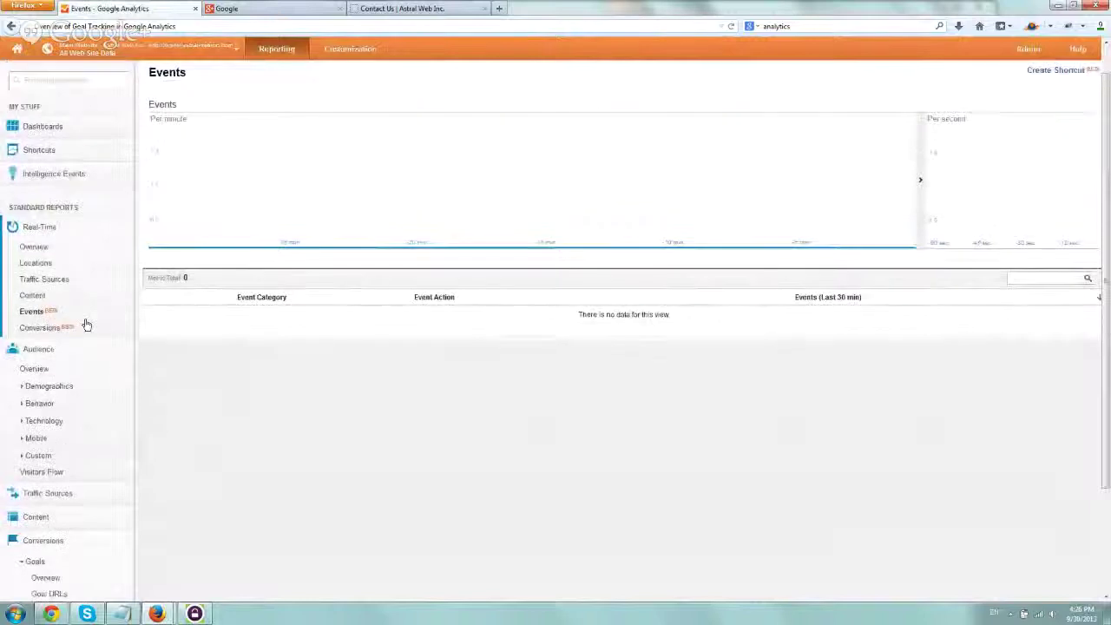
left_click(85, 327)
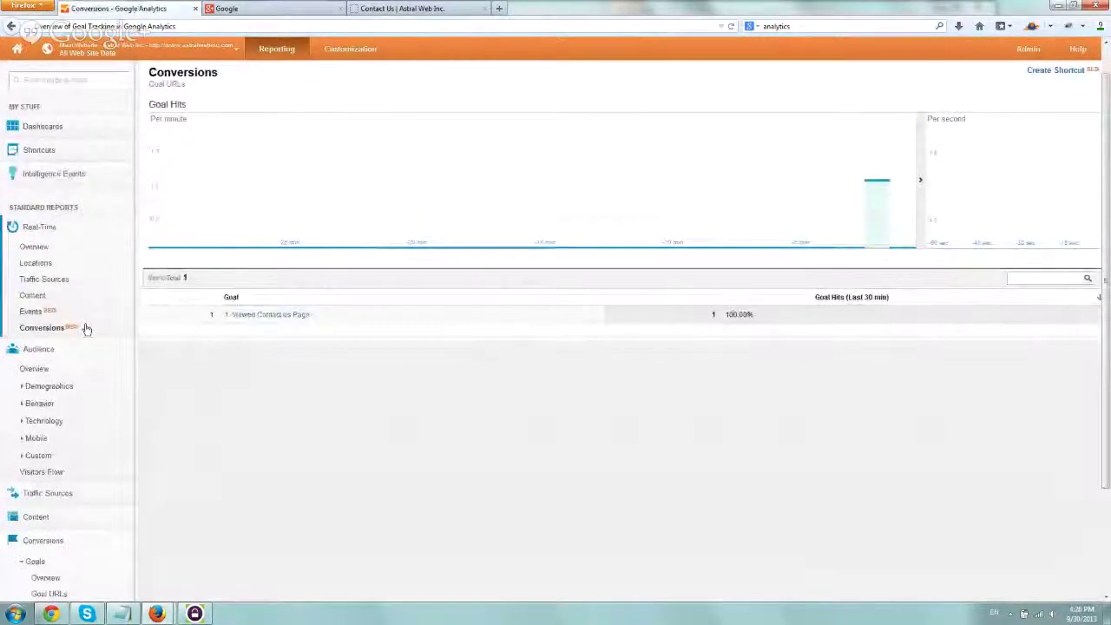
left_click(275, 320)
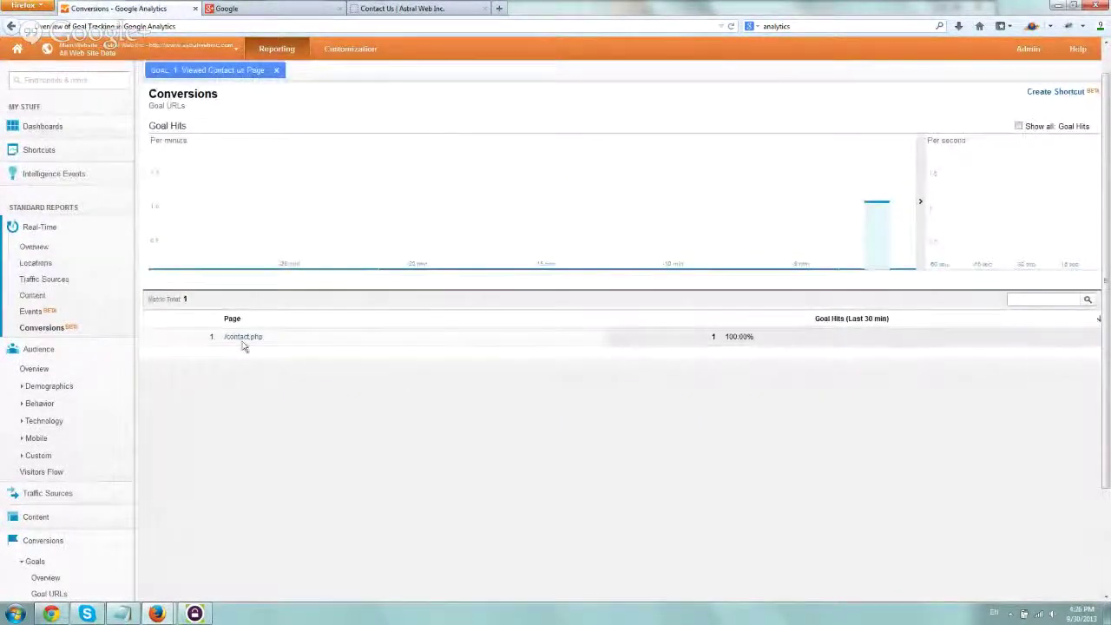
left_click(242, 337)
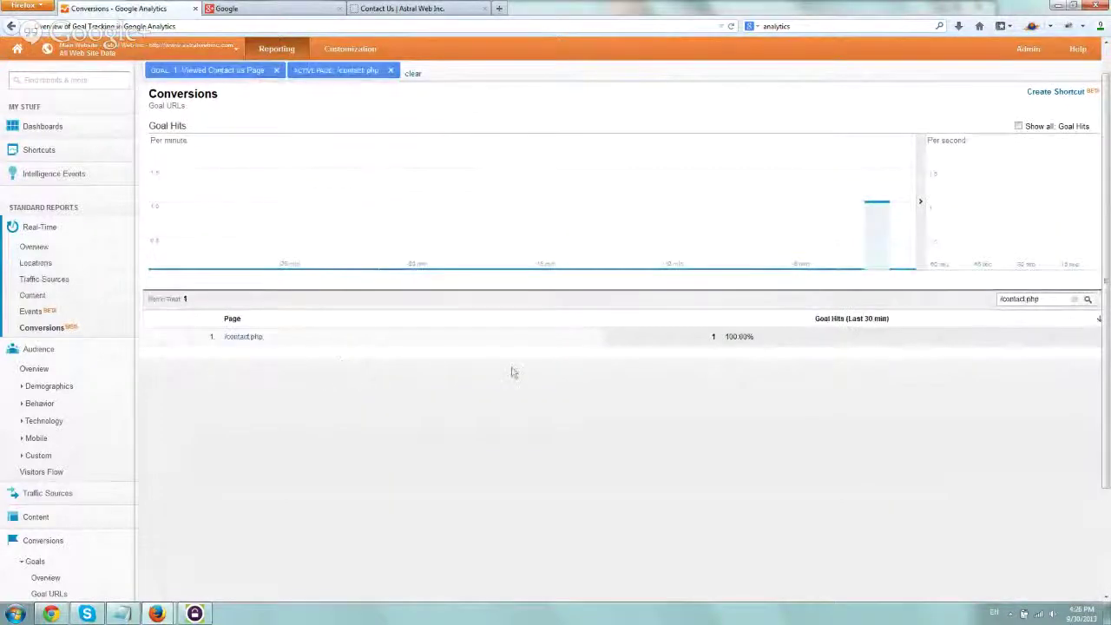
scroll(360, 449, "down", 3)
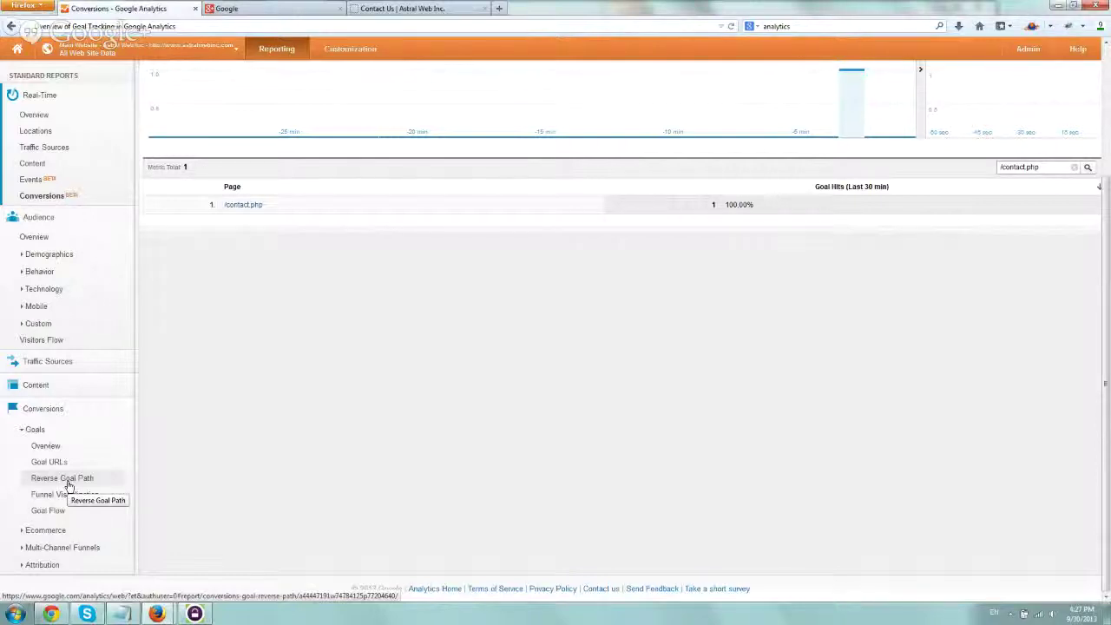
scroll(375, 410, "up", 3)
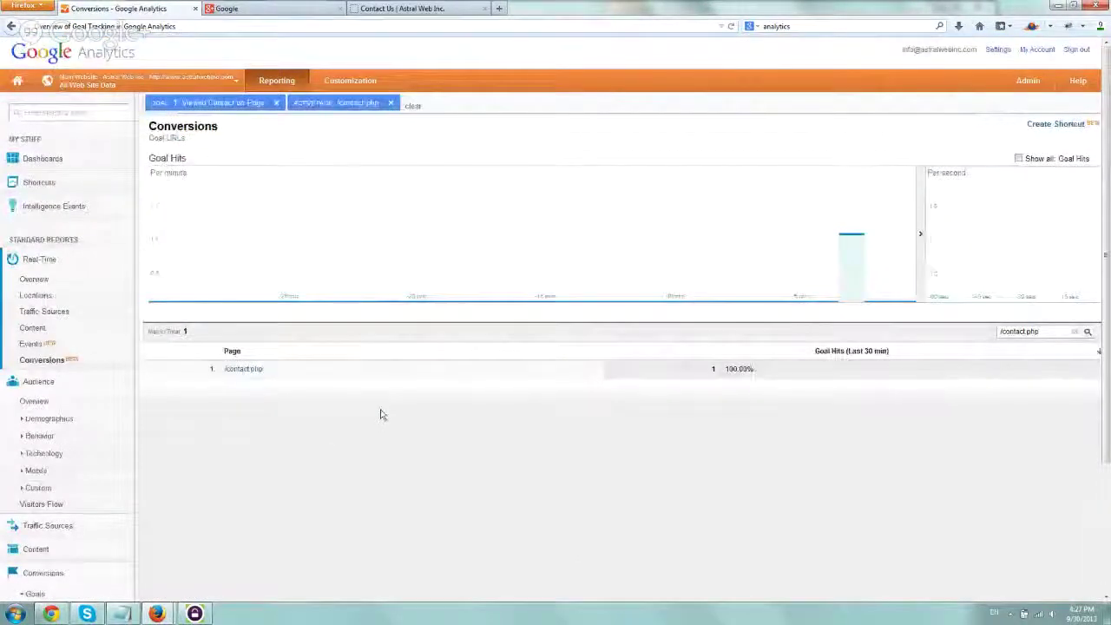